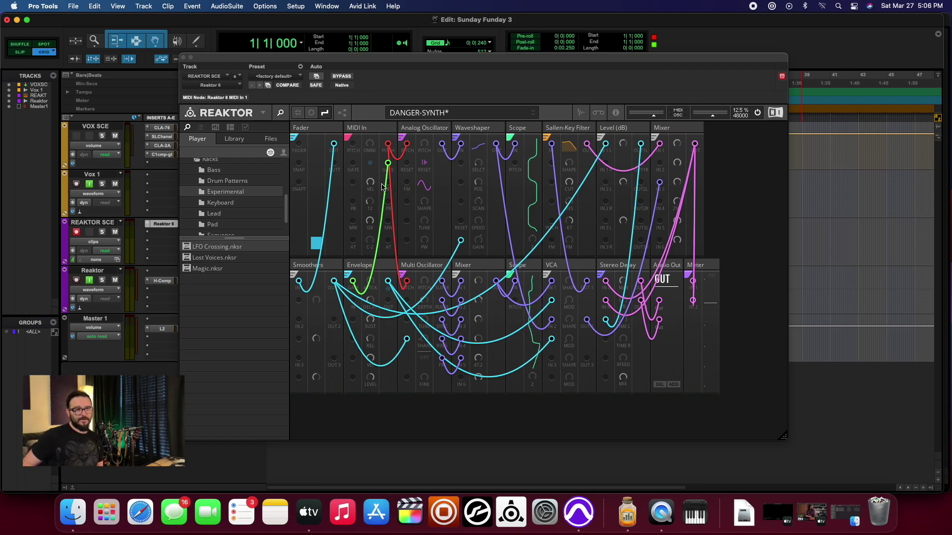
- Shrink the Reaktor window to fit the DANGER-SYNTH rack and lower the Fader block's slider
{"action": "left_click_drag", "start_coordinate": [783, 438], "coordinate": [776, 395]}
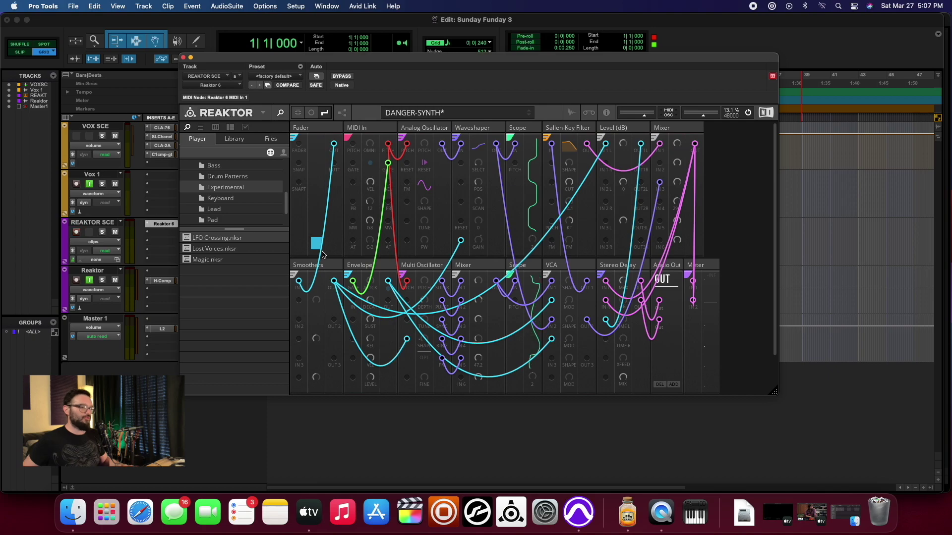
{"action": "mouse_move", "coordinate": [319, 240]}
{"action": "left_mouse_down"}
{"action": "mouse_move", "coordinate": [319, 166]}
{"action": "mouse_move", "coordinate": [327, 252]}
{"action": "left_mouse_up"}
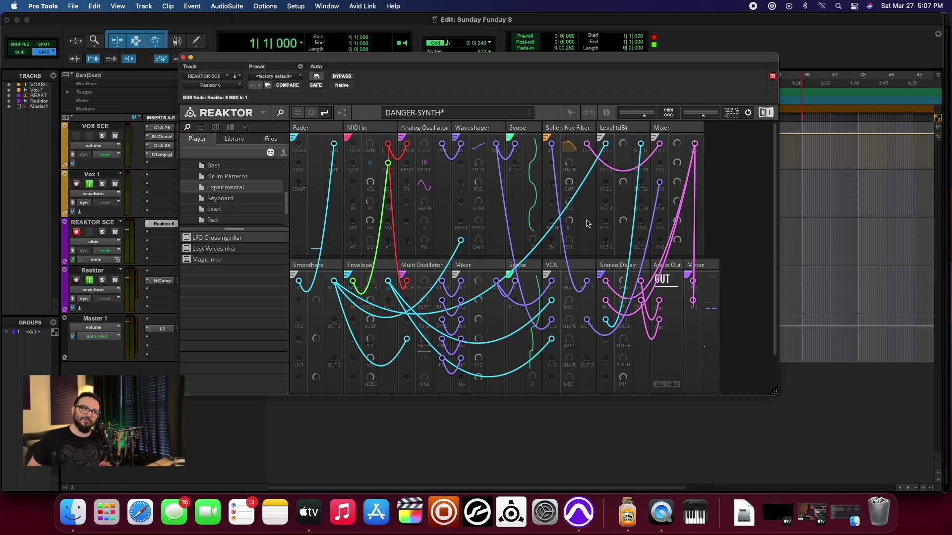
{"action": "left_click_drag", "start_coordinate": [315, 244], "coordinate": [321, 271]}
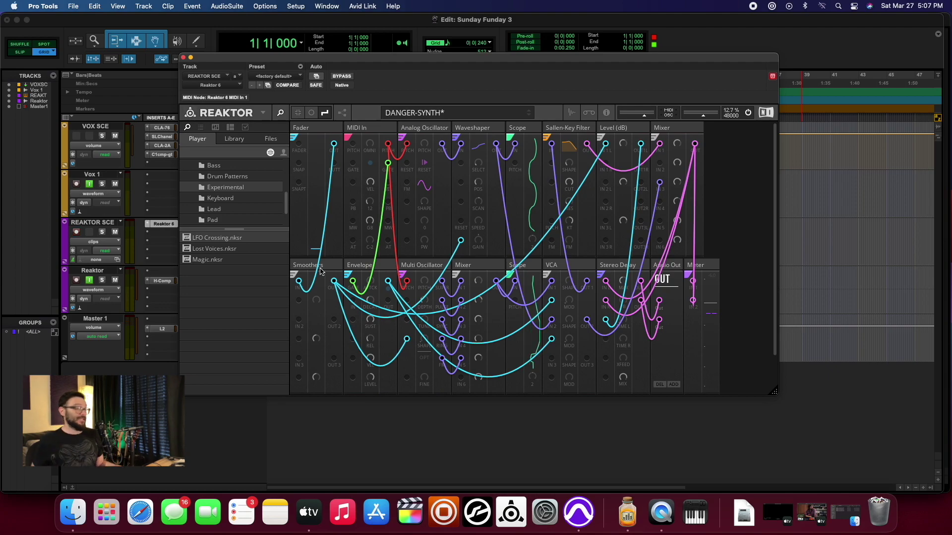
- Load LFO Crossing.nksr from the Experimental racks without saving the changes to DANGER-SYNTH
{"action": "left_click", "coordinate": [226, 248]}
{"action": "left_click", "coordinate": [221, 259]}
{"action": "left_click", "coordinate": [219, 238]}
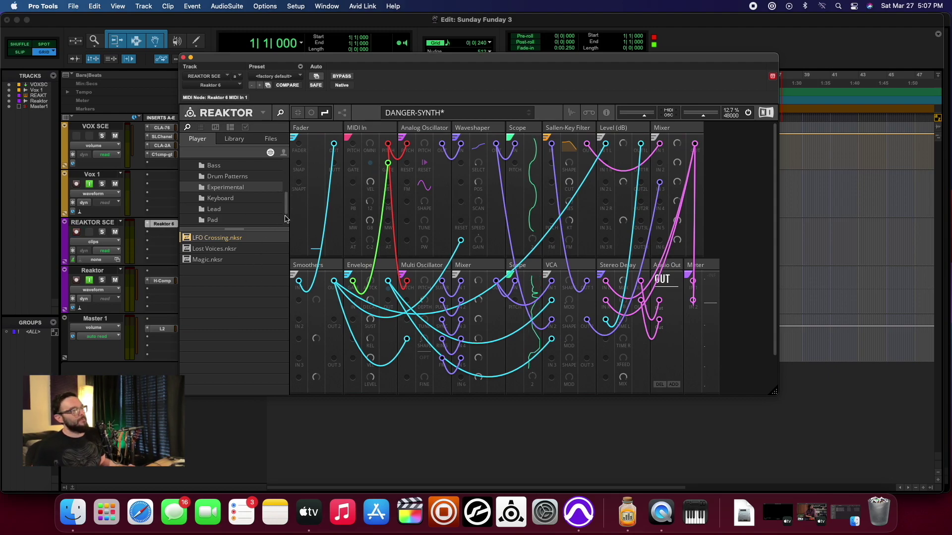
{"action": "left_click", "coordinate": [228, 258]}
{"action": "left_click", "coordinate": [226, 238]}
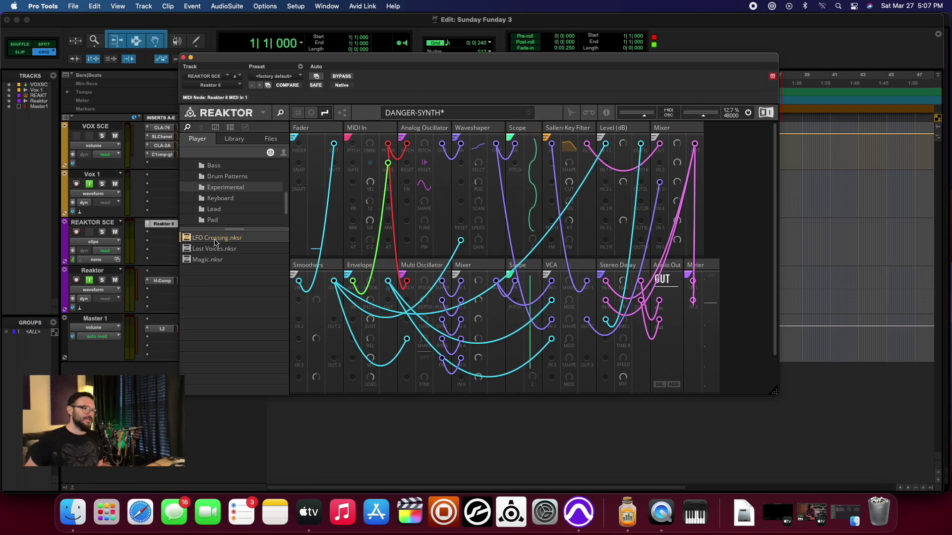
{"action": "double_click", "coordinate": [215, 239]}
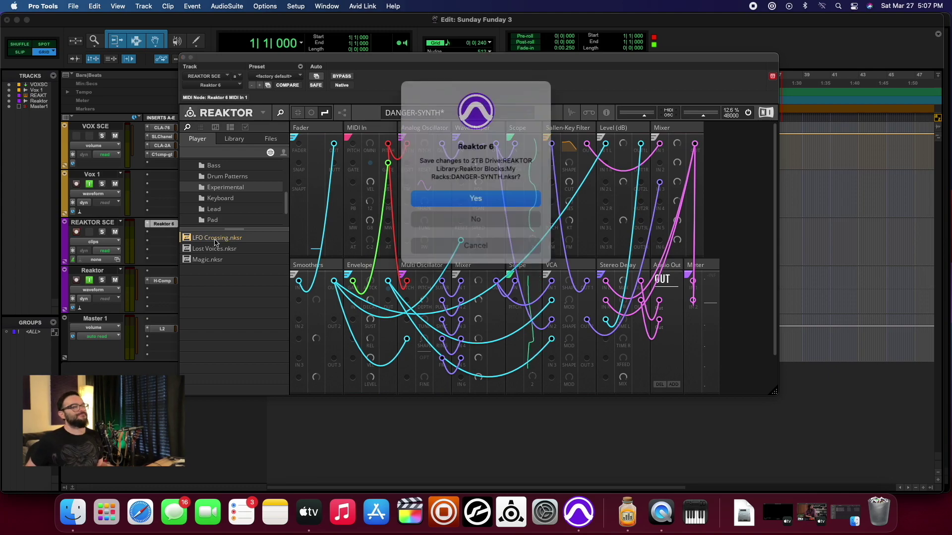
{"action": "left_click", "coordinate": [492, 213]}
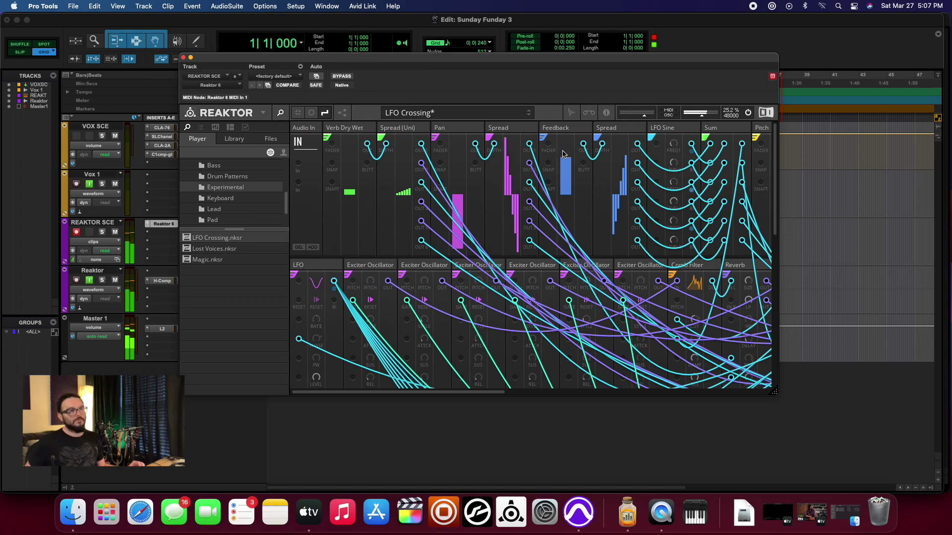
- Raise the Feedback block's fader to its maximum
{"action": "left_click_drag", "start_coordinate": [568, 181], "coordinate": [584, 143]}
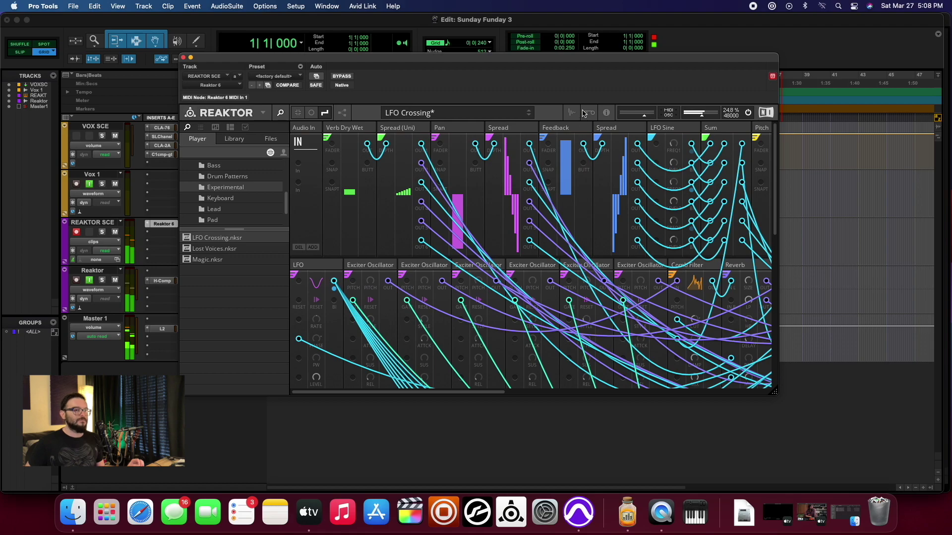
{"action": "left_click_drag", "start_coordinate": [572, 144], "coordinate": [569, 153]}
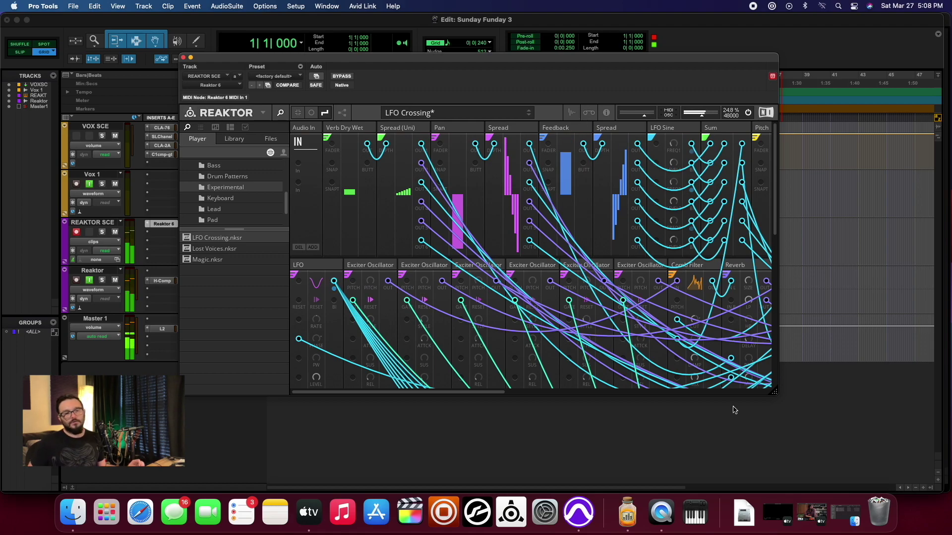
- Enlarge and reposition the Reaktor window to inspect the LFO Crossing rack's blocks and cabling
{"action": "left_click_drag", "start_coordinate": [785, 400], "coordinate": [889, 452]}
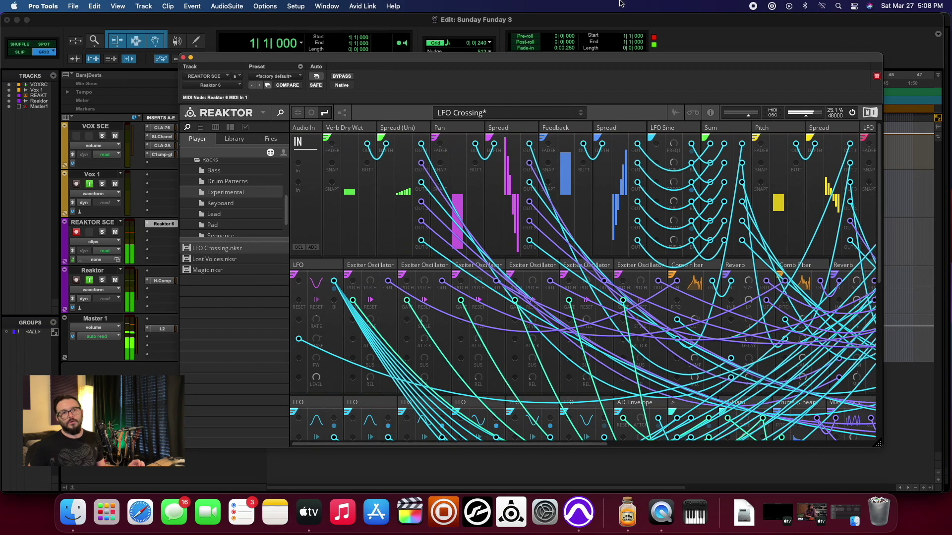
{"action": "left_click_drag", "start_coordinate": [682, 60], "coordinate": [550, 19]}
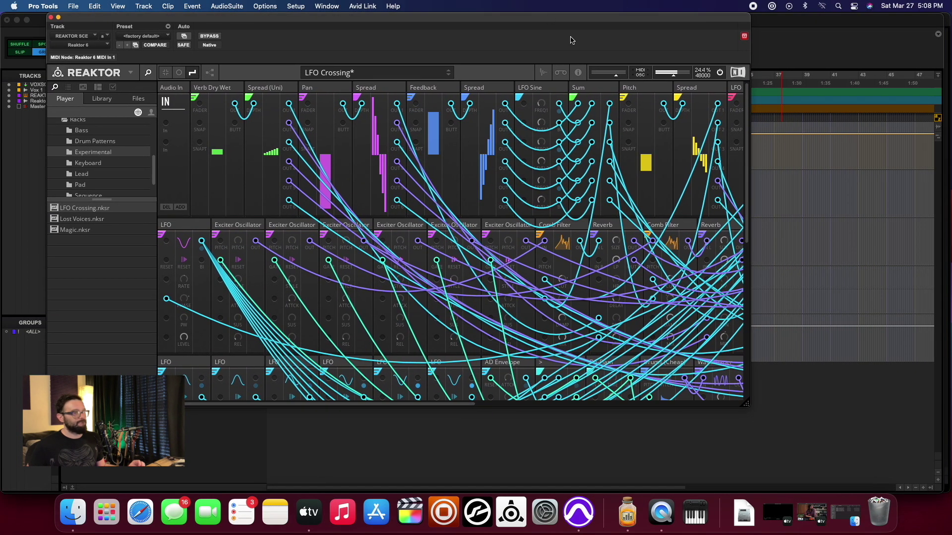
{"action": "left_click_drag", "start_coordinate": [746, 404], "coordinate": [898, 487]}
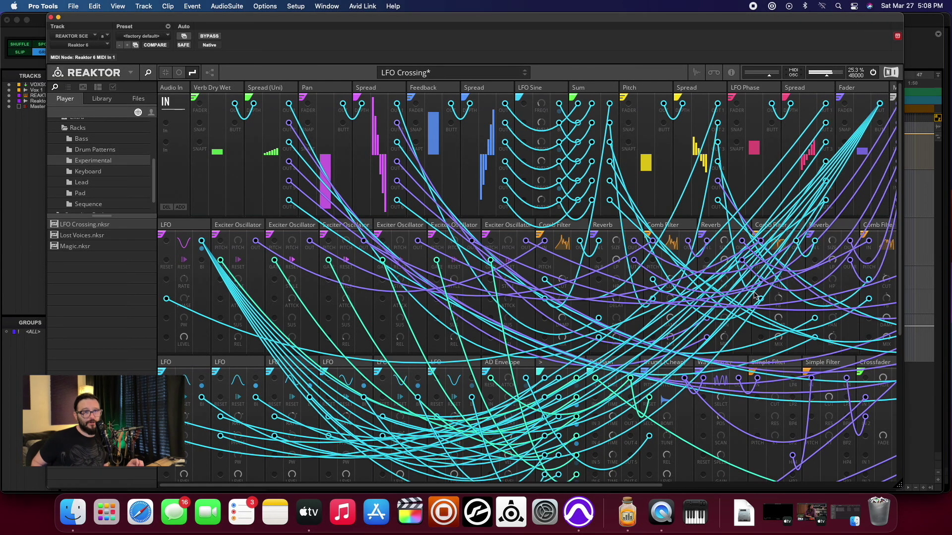
{"action": "scroll", "coordinate": [754, 296], "scroll_direction": "down", "scroll_amount": 3}
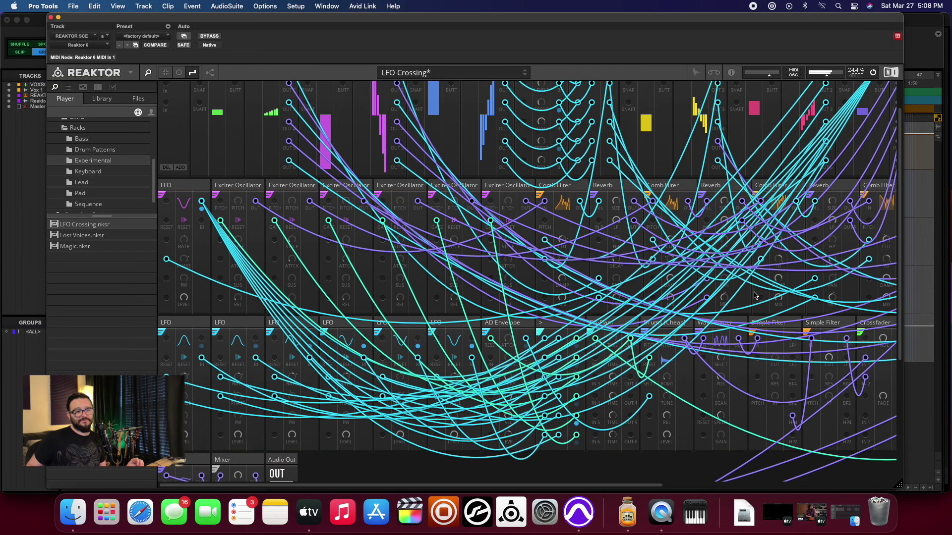
{"action": "scroll", "coordinate": [754, 296], "scroll_direction": "up", "scroll_amount": 3}
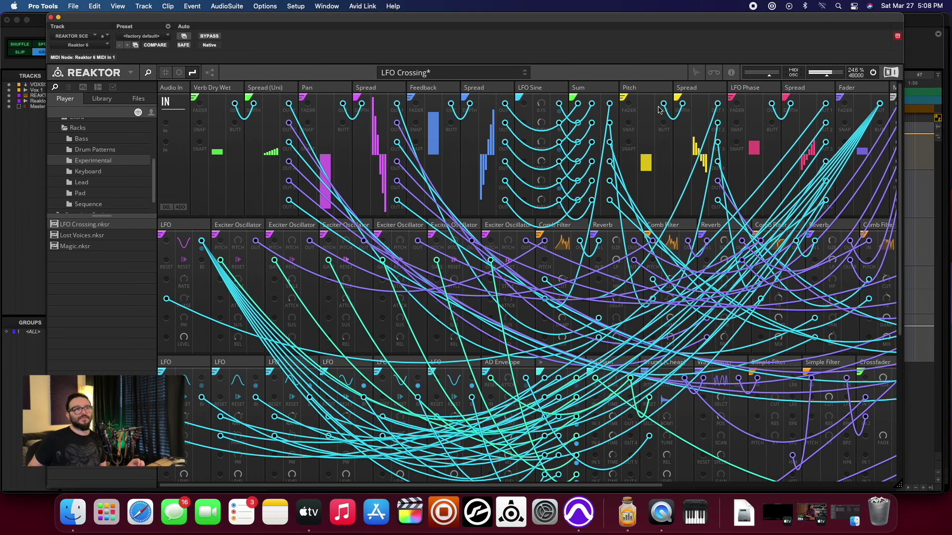
{"action": "scroll", "coordinate": [863, 109], "scroll_direction": "right", "scroll_amount": 3}
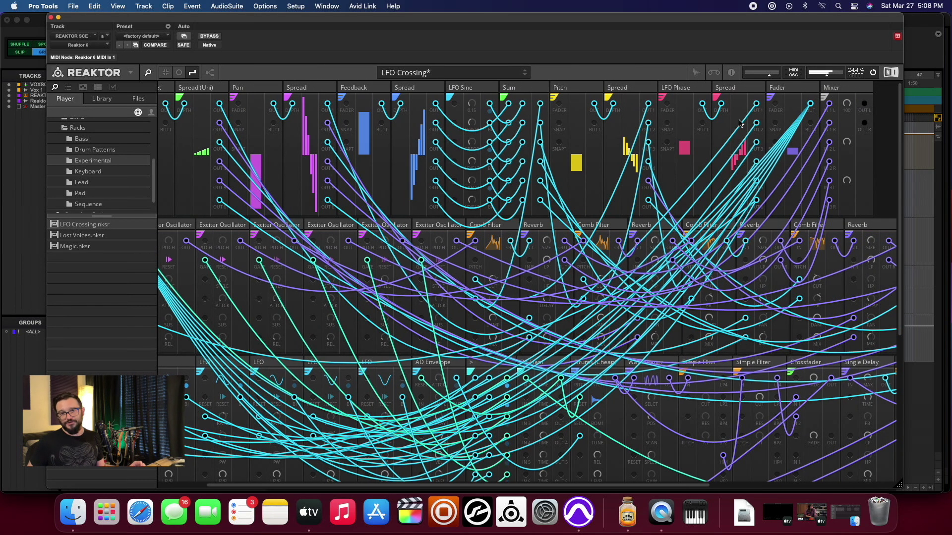
{"action": "scroll", "coordinate": [732, 155], "scroll_direction": "down", "scroll_amount": 5}
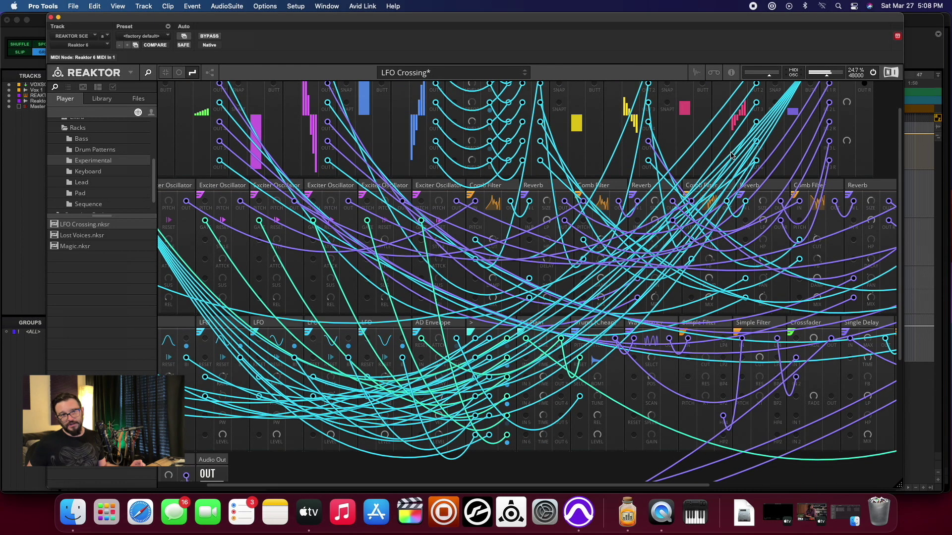
{"action": "scroll", "coordinate": [564, 277], "scroll_direction": "up", "scroll_amount": 5}
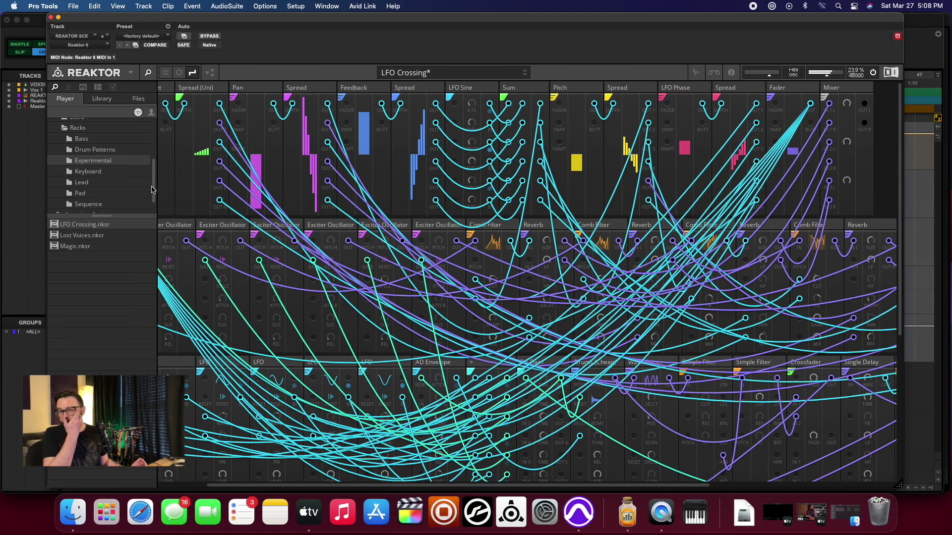
- Load Lost Voices.nksr from the Experimental racks without saving the changes to LFO Crossing
{"action": "left_click", "coordinate": [95, 237]}
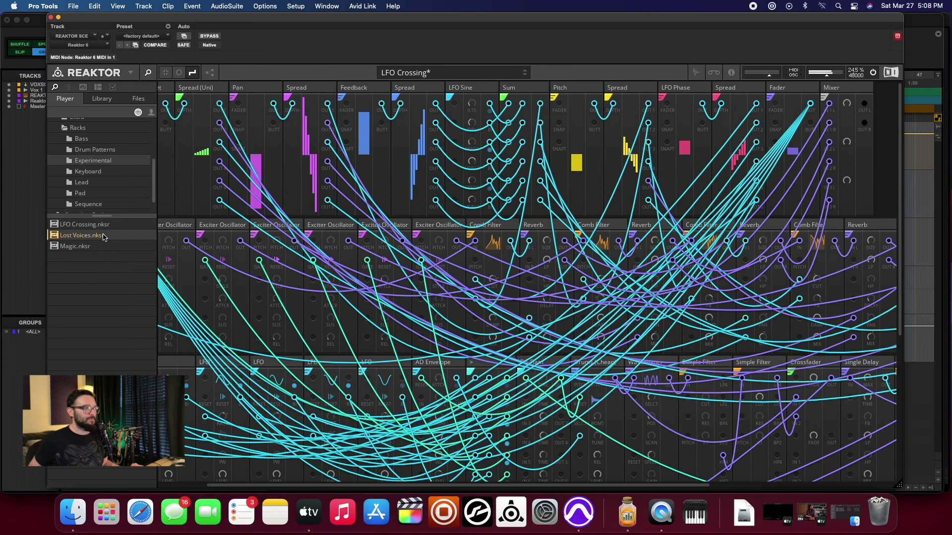
{"action": "double_click", "coordinate": [103, 236]}
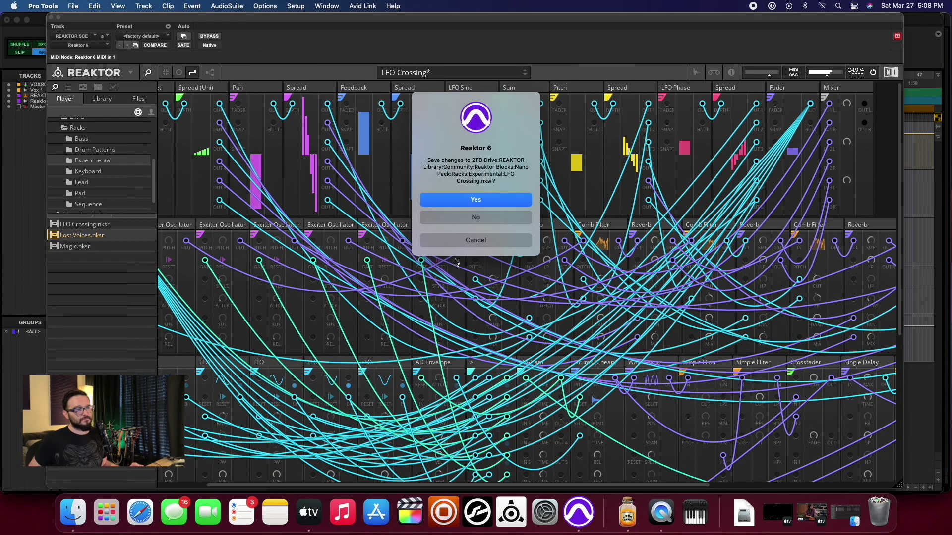
{"action": "left_click", "coordinate": [455, 220]}
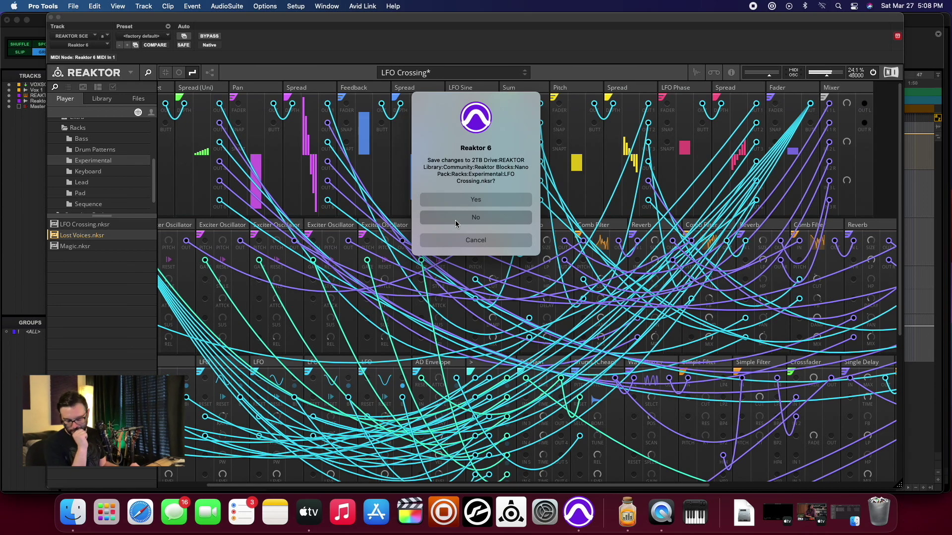
{"action": "left_click", "coordinate": [455, 220]}
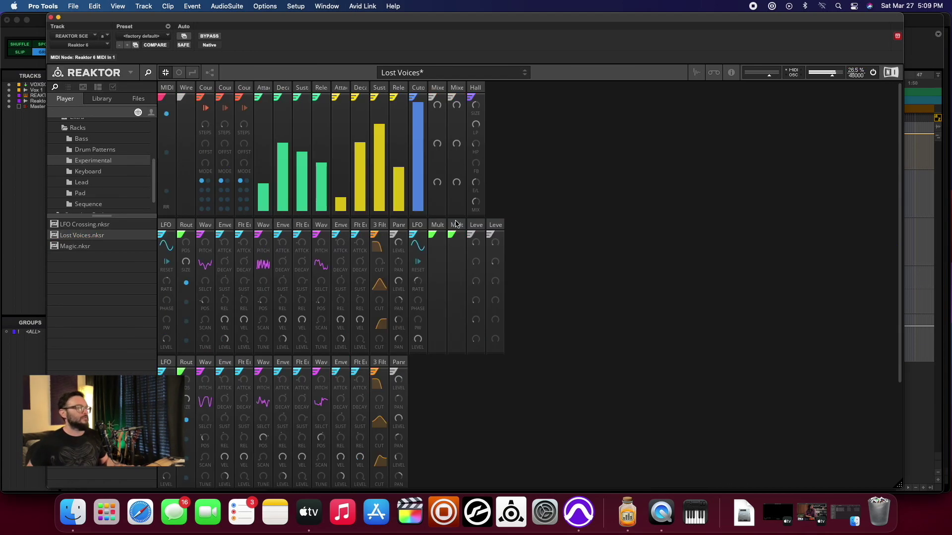
- Raise the green Decay fader slightly and switch the Lost Voices rack to the view with patch cables
{"action": "mouse_move", "coordinate": [286, 139]}
{"action": "left_mouse_down"}
{"action": "mouse_move", "coordinate": [297, 205]}
{"action": "mouse_move", "coordinate": [278, 127]}
{"action": "mouse_move", "coordinate": [290, 140]}
{"action": "left_mouse_up"}
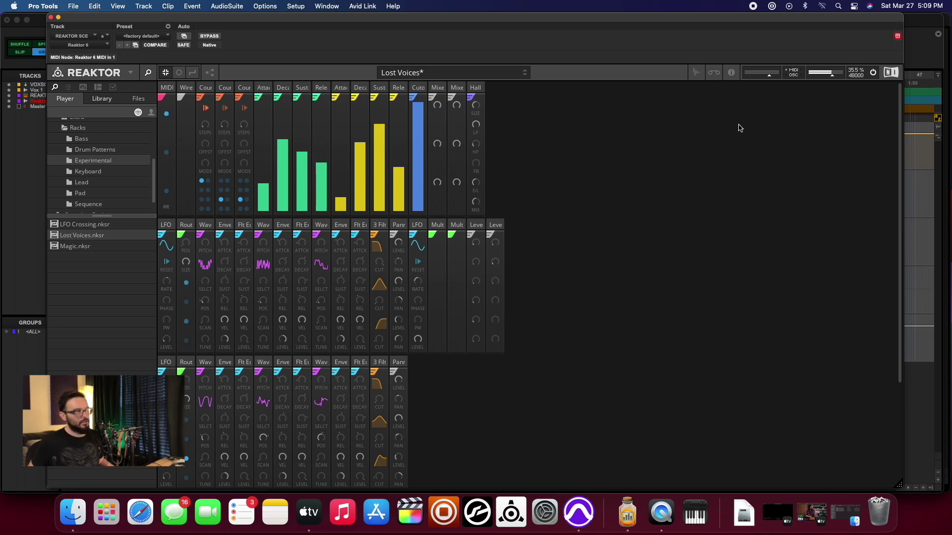
{"action": "left_click", "coordinate": [165, 73]}
{"action": "left_click", "coordinate": [192, 73]}
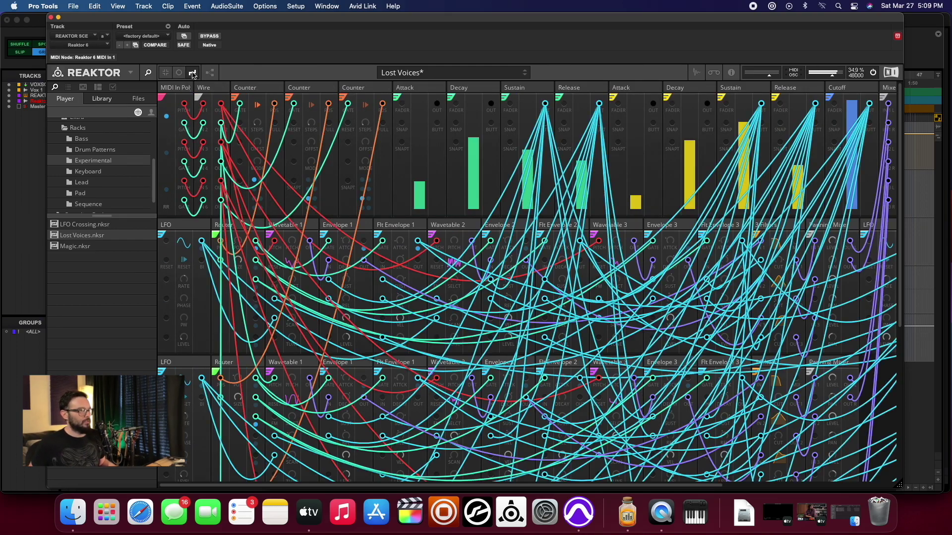
- Examine the cabling across the Lost Voices rack, and switch to the view with ports but no cables
{"action": "scroll", "coordinate": [381, 246], "scroll_direction": "right", "scroll_amount": 3}
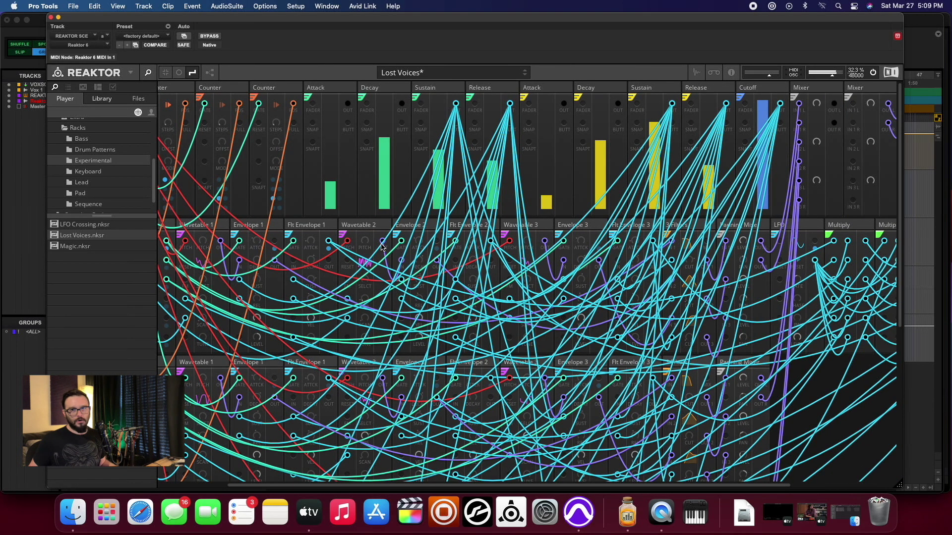
{"action": "scroll", "coordinate": [381, 246], "scroll_direction": "right", "scroll_amount": 5}
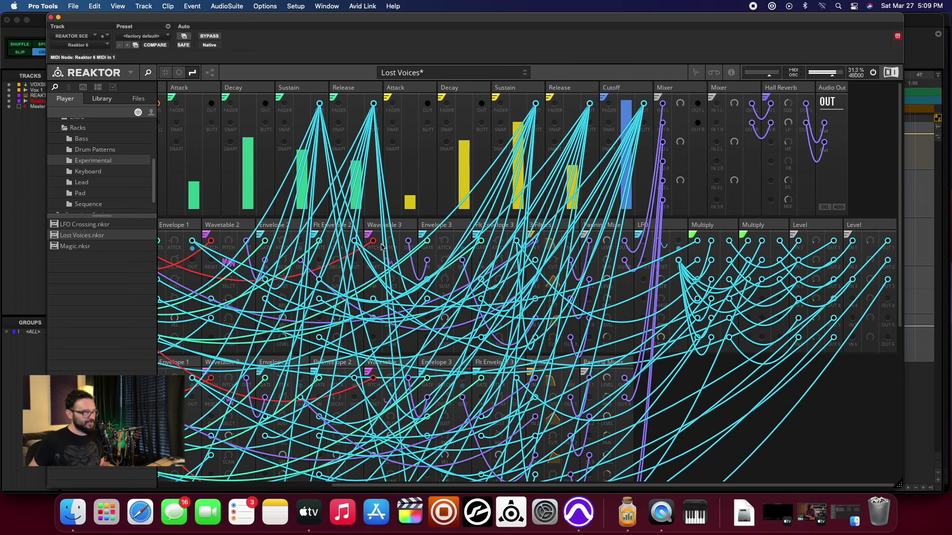
{"action": "scroll", "coordinate": [382, 246], "scroll_direction": "left", "scroll_amount": 10}
{"action": "scroll", "coordinate": [381, 246], "scroll_direction": "right", "scroll_amount": 5}
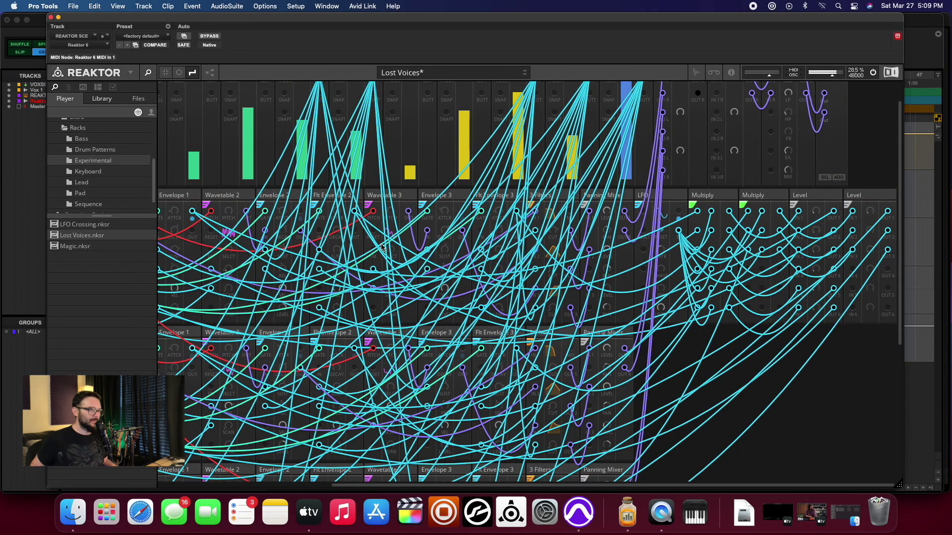
{"action": "scroll", "coordinate": [382, 247], "scroll_direction": "left", "scroll_amount": 5}
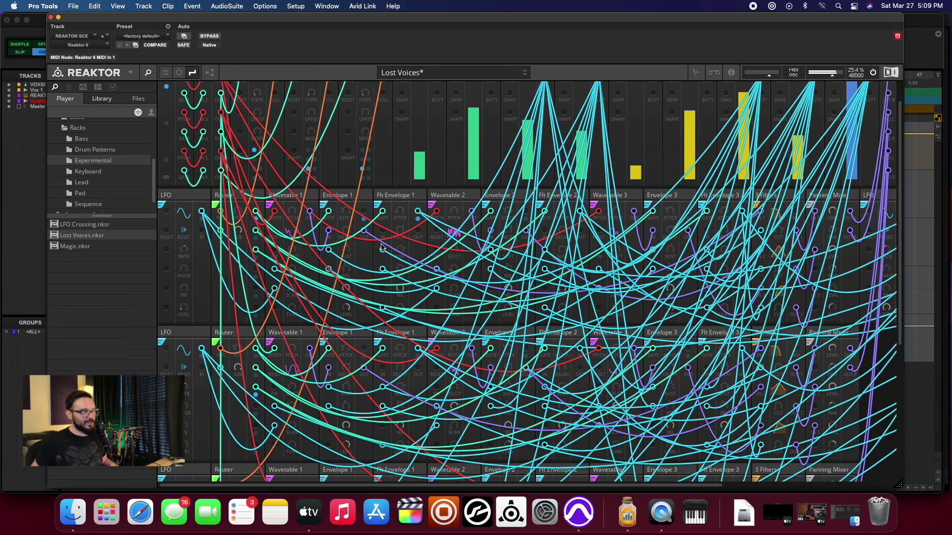
{"action": "scroll", "coordinate": [382, 246], "scroll_direction": "right", "scroll_amount": 8}
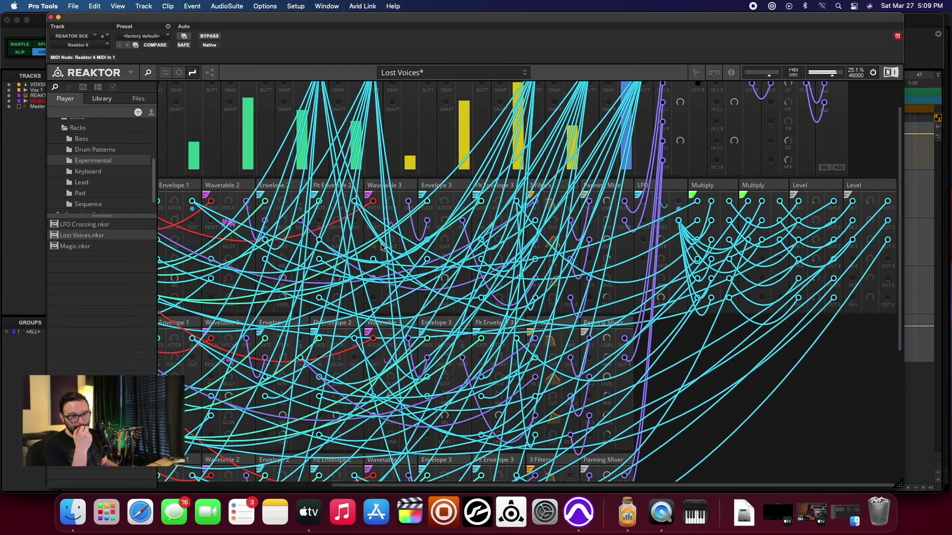
{"action": "scroll", "coordinate": [382, 246], "scroll_direction": "left", "scroll_amount": 8}
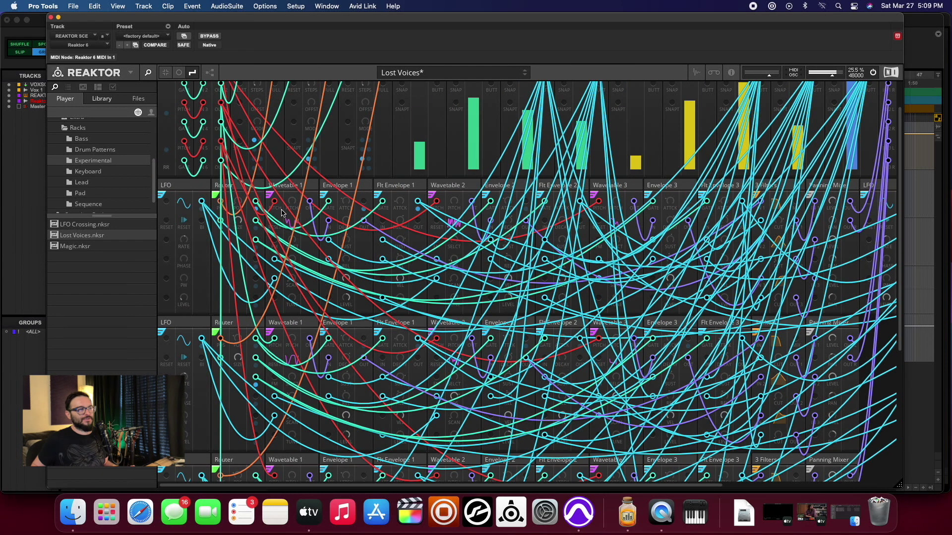
{"action": "scroll", "coordinate": [308, 152], "scroll_direction": "up", "scroll_amount": 2}
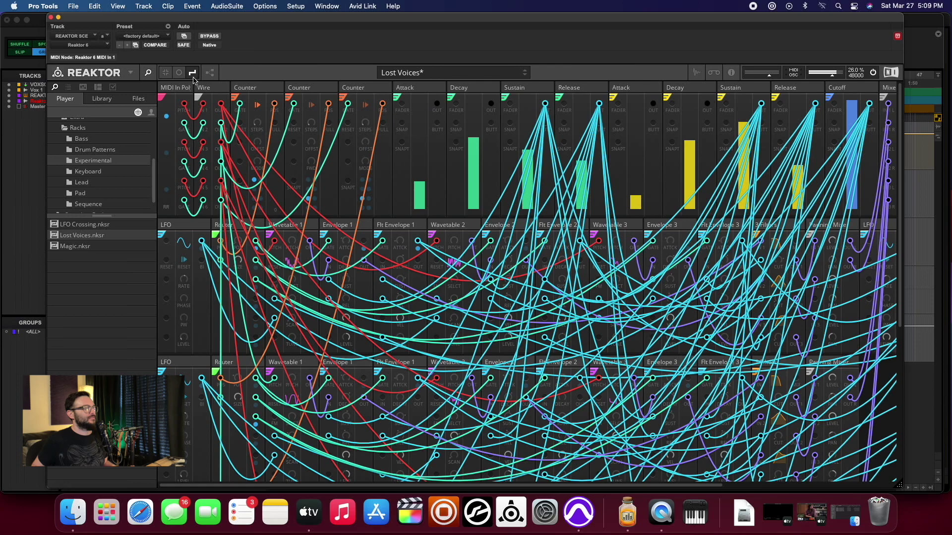
{"action": "left_click", "coordinate": [180, 72]}
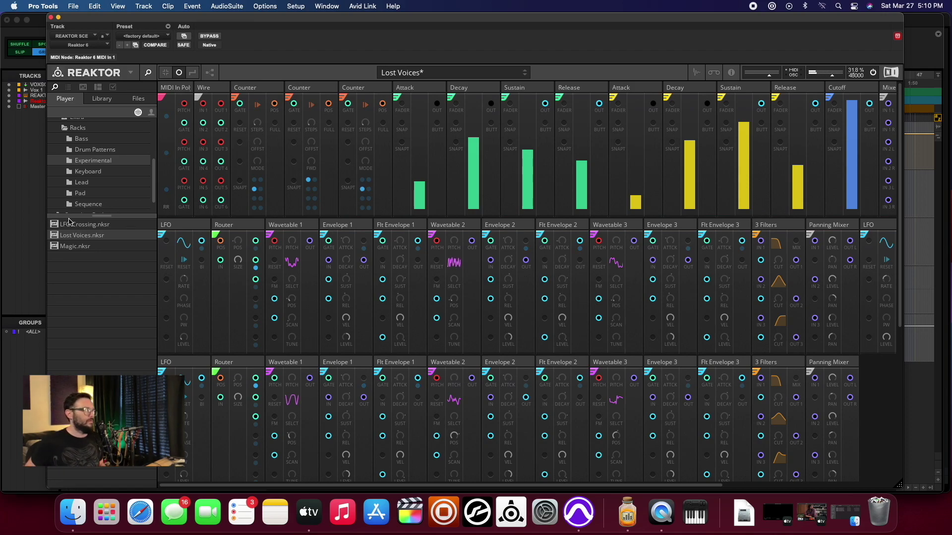
- Load Magic.nksr from the Experimental racks without saving the changes to Lost Voices
{"action": "left_click", "coordinate": [82, 245]}
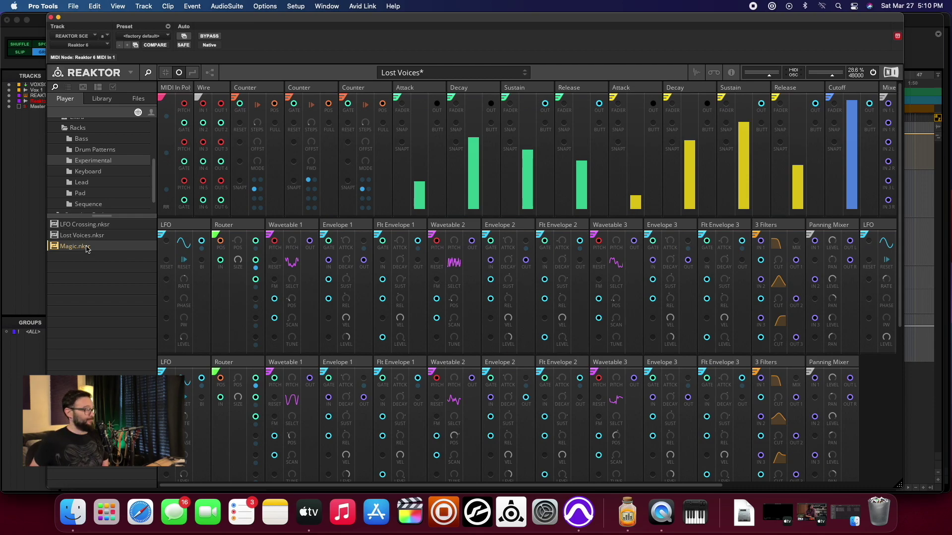
{"action": "double_click", "coordinate": [82, 246]}
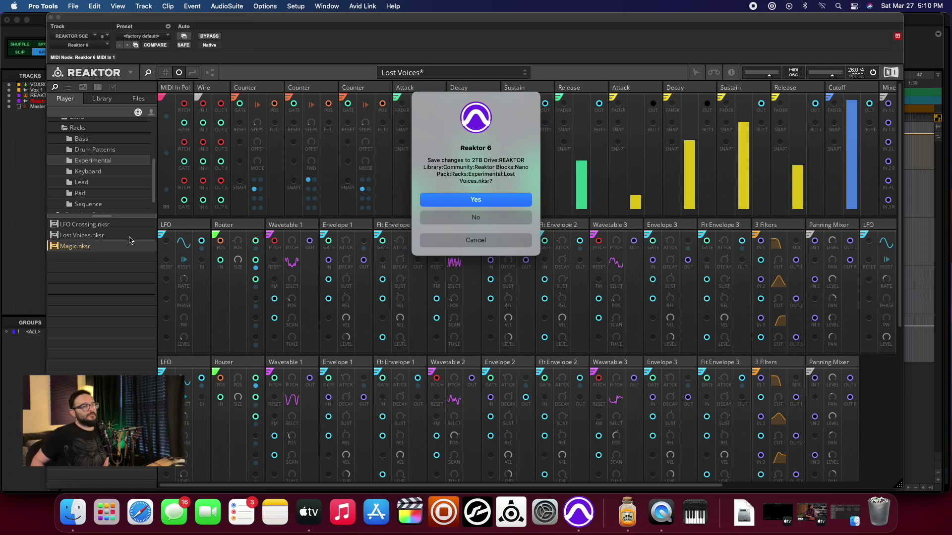
{"action": "left_click", "coordinate": [487, 217]}
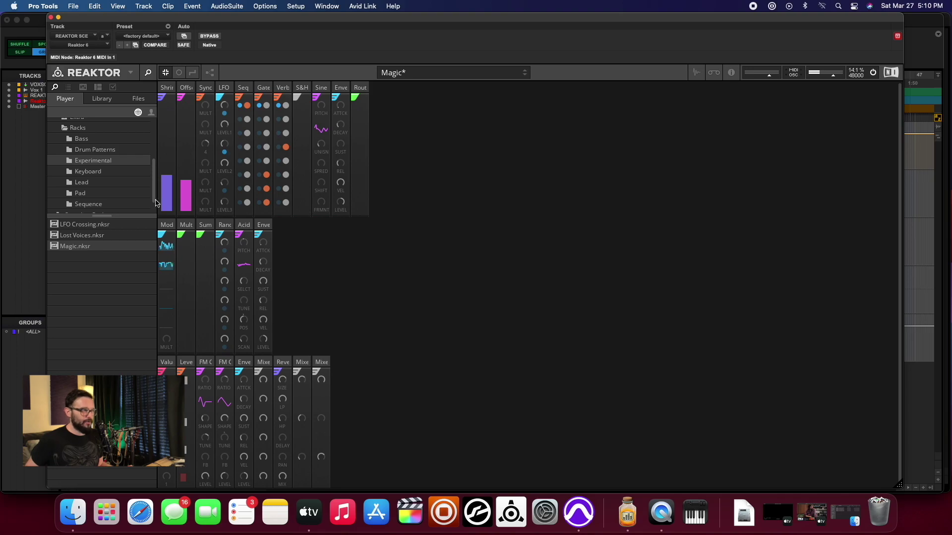
- Raise the Shrink and Offset faders and show the patch cables of the Magic rack
{"action": "left_click_drag", "start_coordinate": [187, 189], "coordinate": [167, 127]}
{"action": "left_click", "coordinate": [165, 72]}
{"action": "left_click", "coordinate": [192, 73]}
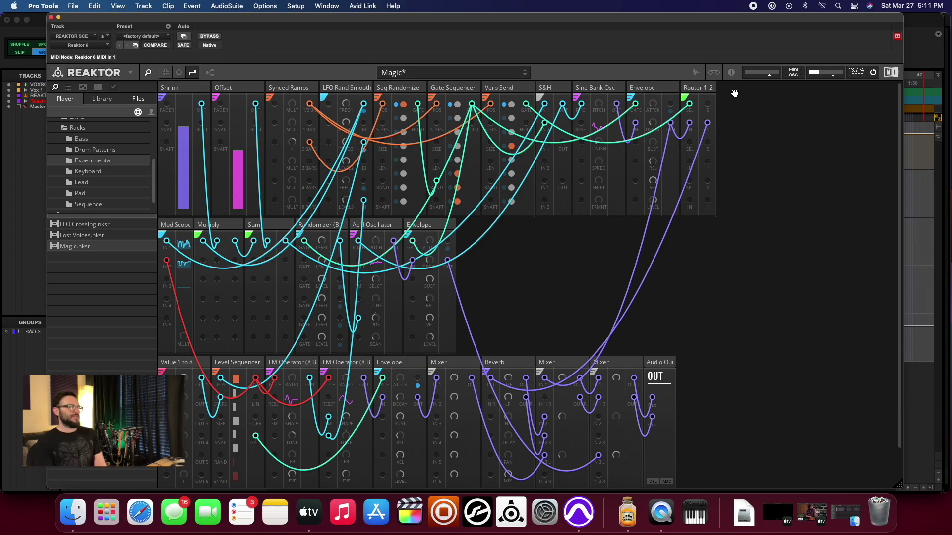
- Move the Reaktor window clear of the track list and delete the VOX SCE and Vox 1 tracks
{"action": "left_click", "coordinate": [40, 101]}
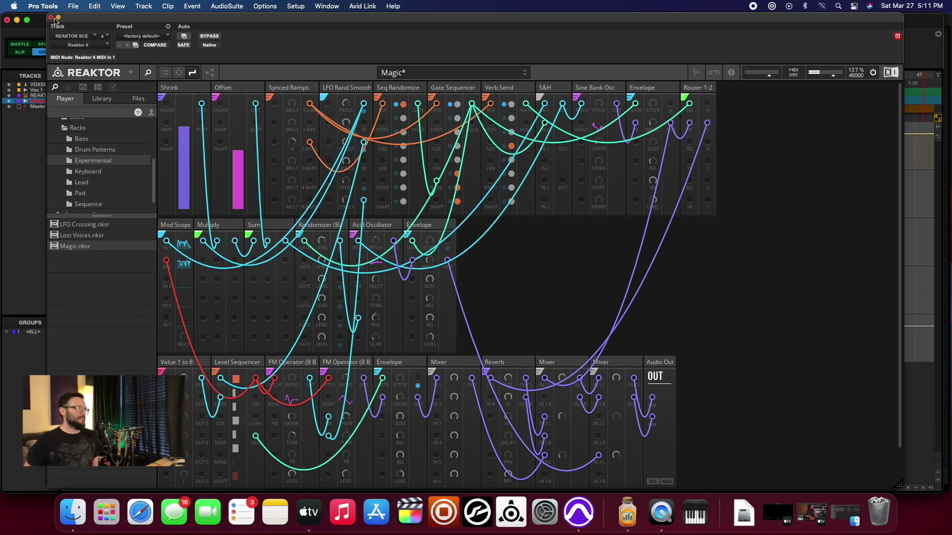
{"action": "left_click_drag", "start_coordinate": [85, 18], "coordinate": [363, 19]}
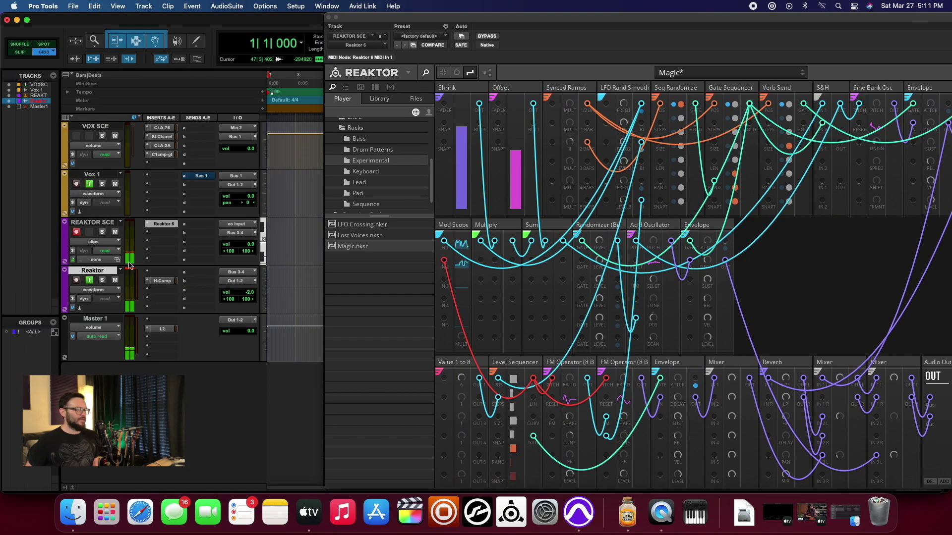
{"action": "left_click_drag", "start_coordinate": [453, 19], "coordinate": [389, 19]}
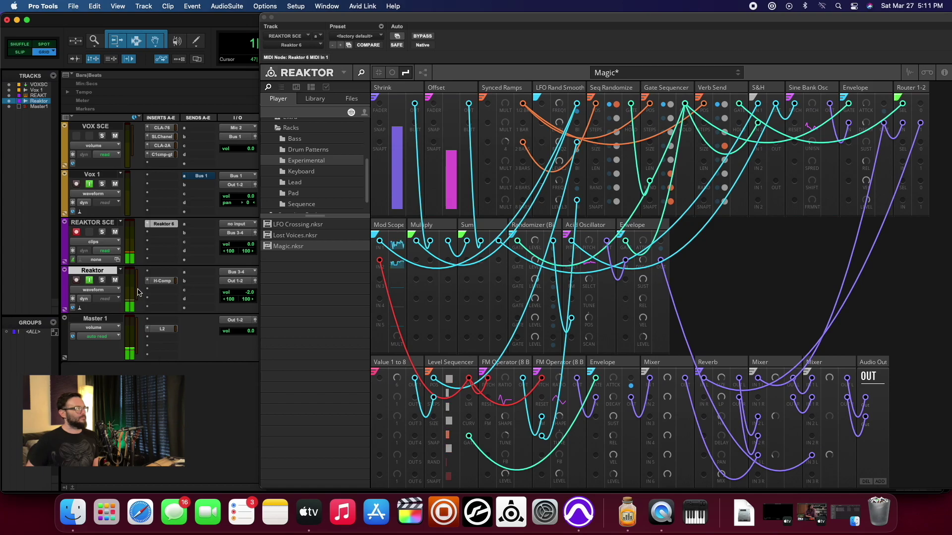
{"action": "left_click", "coordinate": [95, 126]}
{"action": "left_click", "coordinate": [96, 175], "text": "shift"}
{"action": "right_click", "coordinate": [96, 176]}
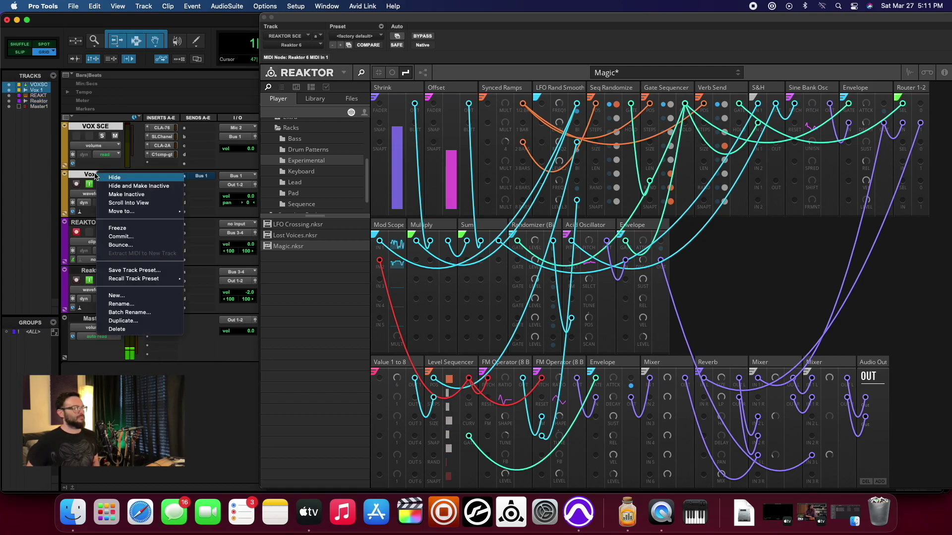
{"action": "left_click", "coordinate": [118, 329]}
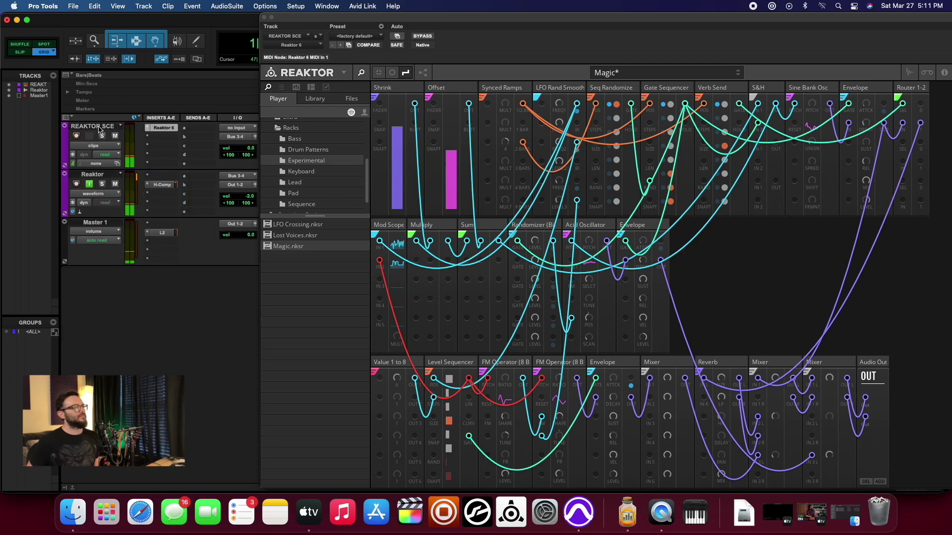
- Select the REAKTOR SCE track and move the Reaktor window back over the tracks so the whole rack is in view
{"action": "left_click", "coordinate": [148, 190]}
{"action": "key", "text": "Escape"}
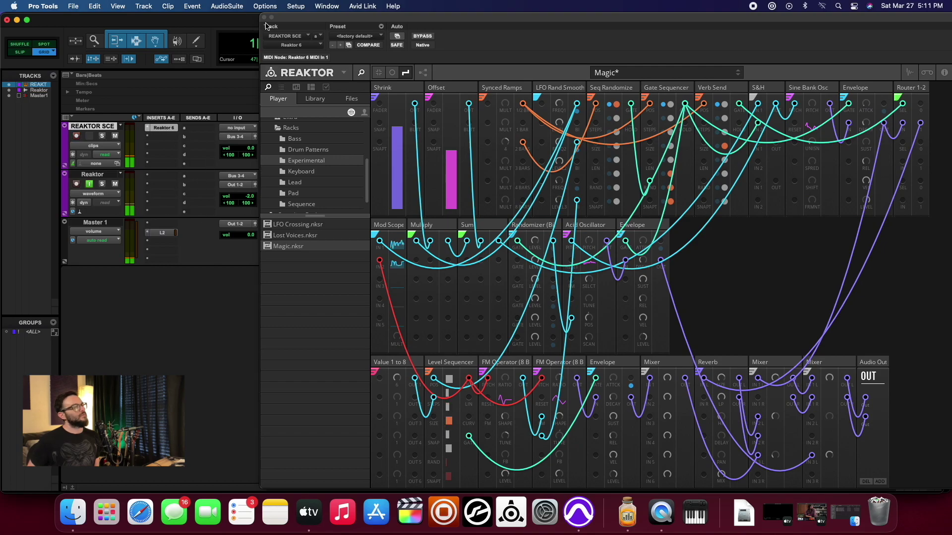
{"action": "left_click_drag", "start_coordinate": [360, 17], "coordinate": [166, 2]}
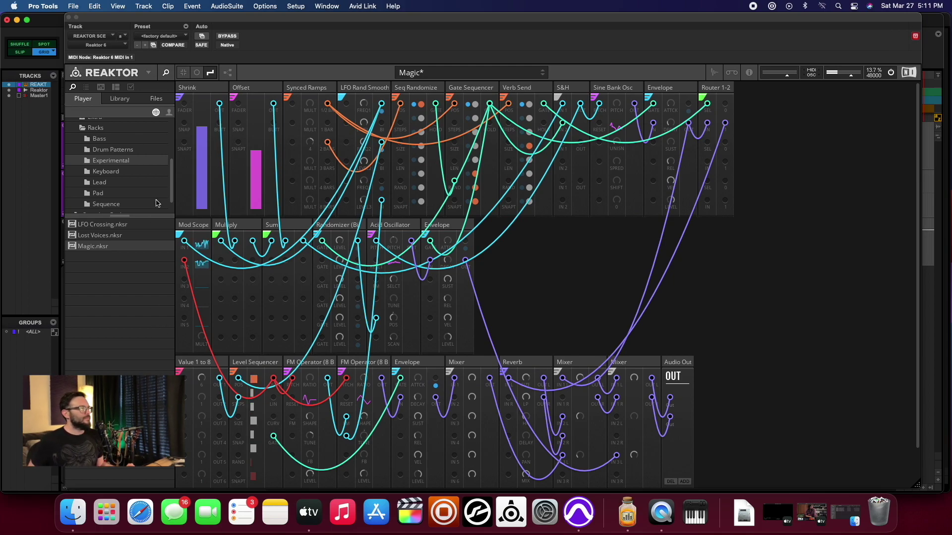
- Load Dual Future.nksr from the Synth Pack's Sequence racks without saving the changes to Magic
{"action": "left_click", "coordinate": [80, 127]}
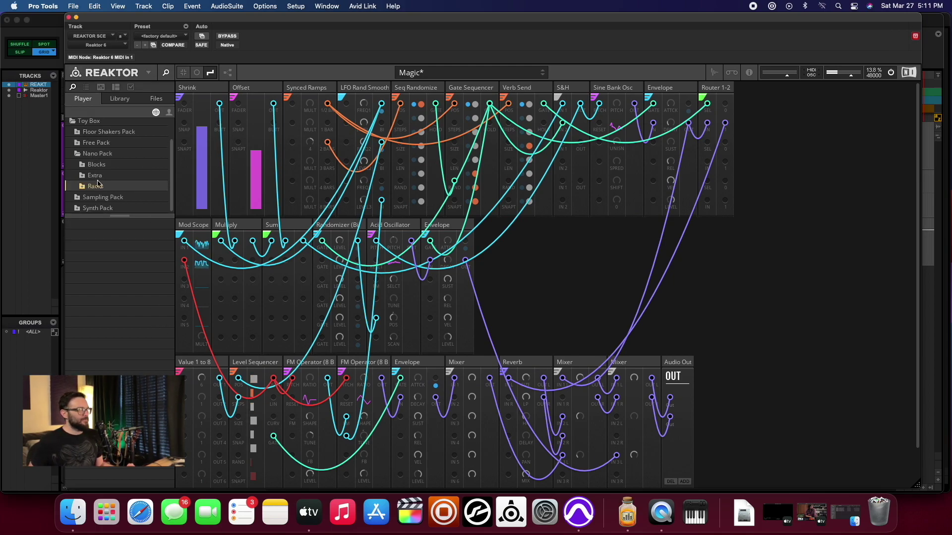
{"action": "left_click", "coordinate": [78, 154]}
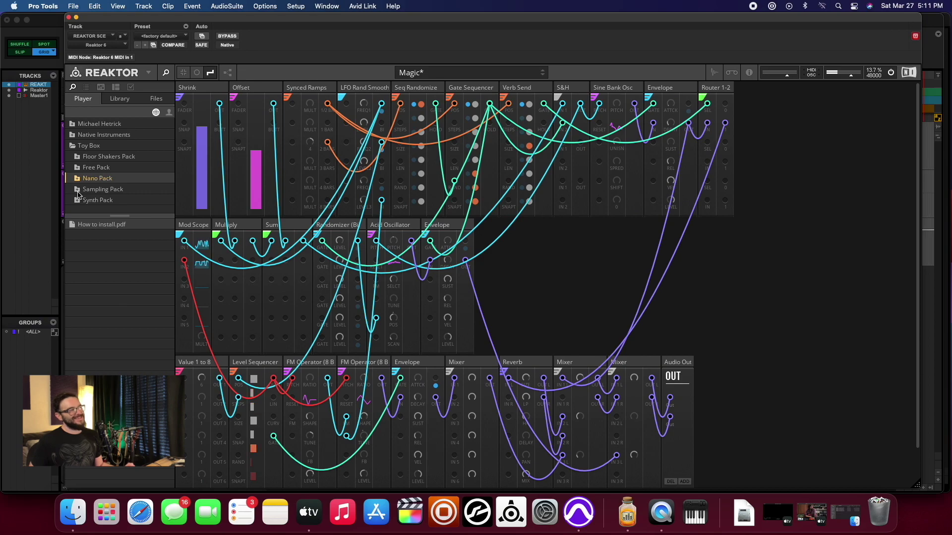
{"action": "left_click", "coordinate": [77, 200]}
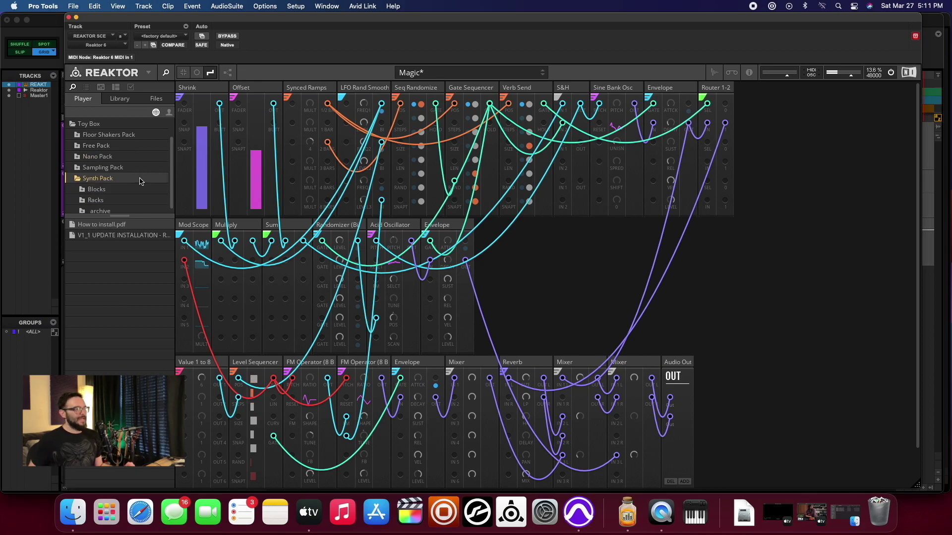
{"action": "left_click", "coordinate": [88, 198]}
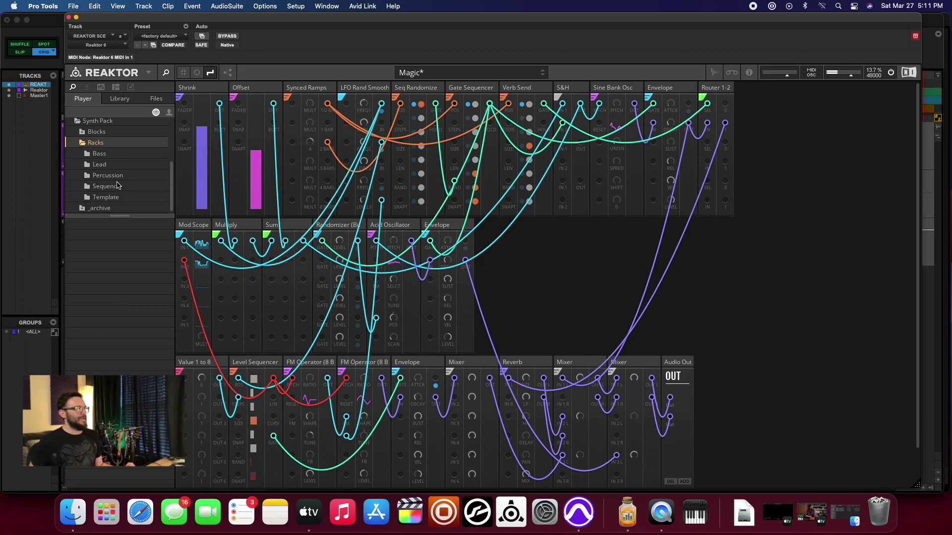
{"action": "left_click", "coordinate": [107, 186]}
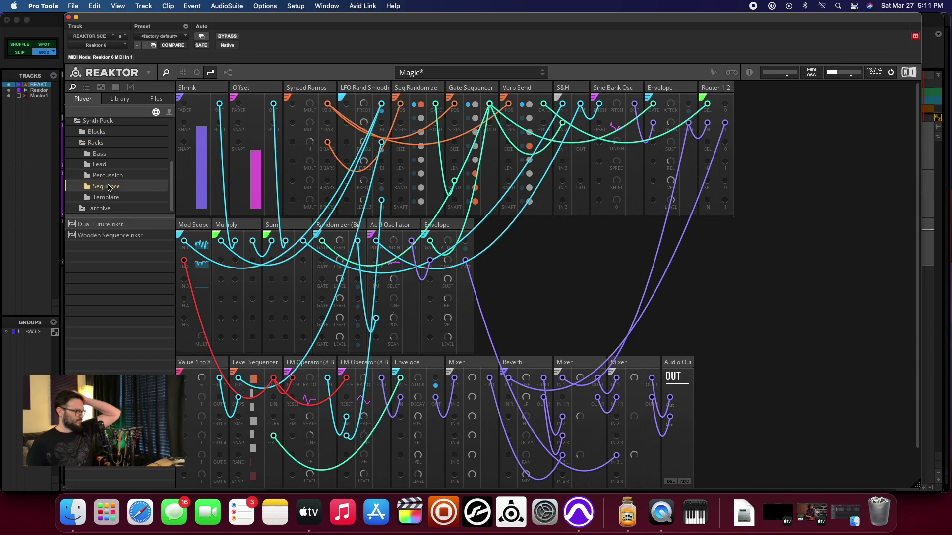
{"action": "double_click", "coordinate": [133, 226]}
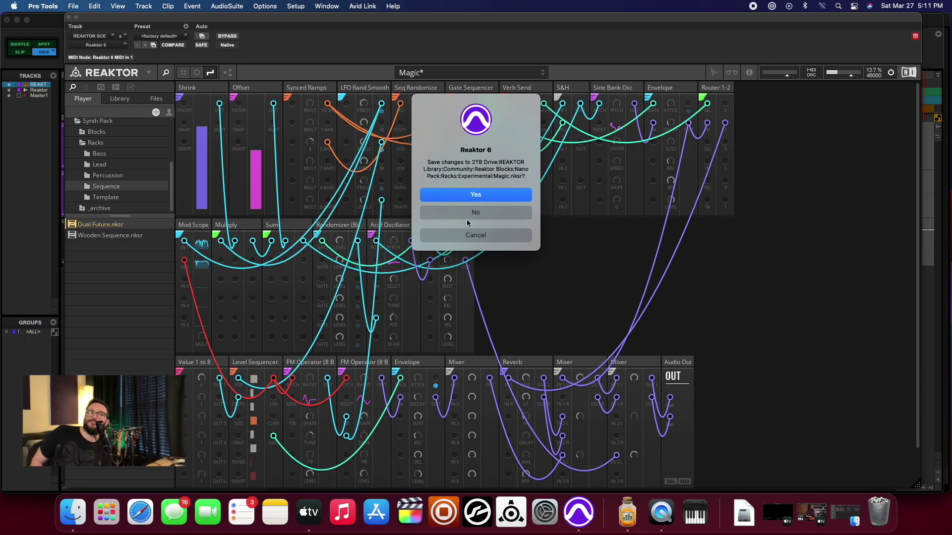
{"action": "left_click", "coordinate": [468, 212]}
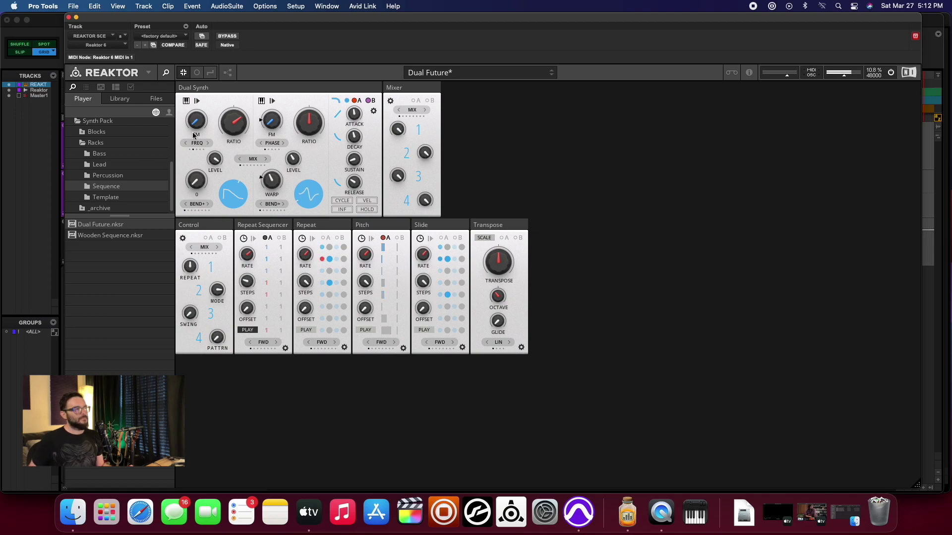
- Set Repeat to 100 in the Dual Future Control block, adjust its Mode and Pattern knobs, and show the patch cables
{"action": "mouse_move", "coordinate": [505, 266]}
{"action": "left_mouse_down"}
{"action": "mouse_move", "coordinate": [502, 321]}
{"action": "mouse_move", "coordinate": [498, 238]}
{"action": "mouse_move", "coordinate": [501, 272]}
{"action": "left_mouse_up"}
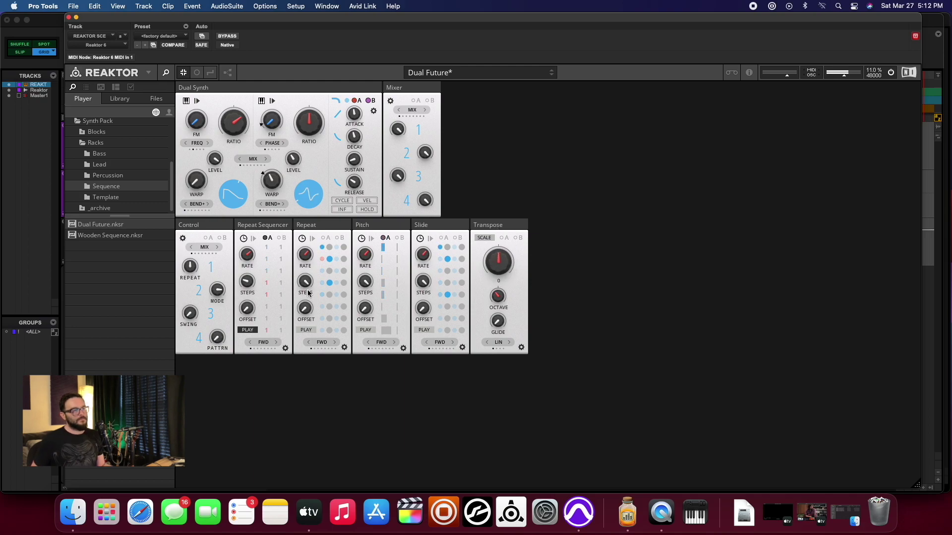
{"action": "left_click_drag", "start_coordinate": [187, 269], "coordinate": [185, 212]}
{"action": "left_click_drag", "start_coordinate": [183, 264], "coordinate": [221, 311]}
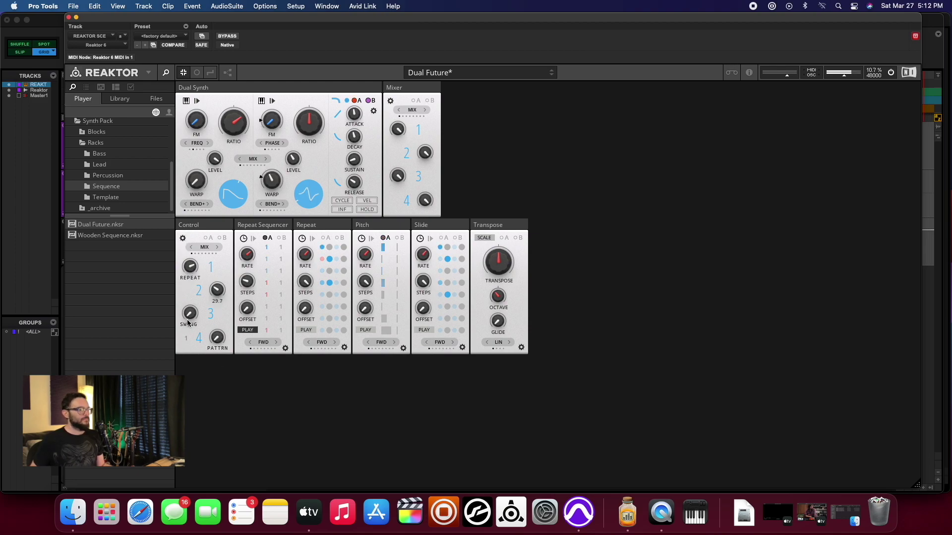
{"action": "left_click_drag", "start_coordinate": [217, 338], "coordinate": [210, 216]}
{"action": "left_click", "coordinate": [210, 73]}
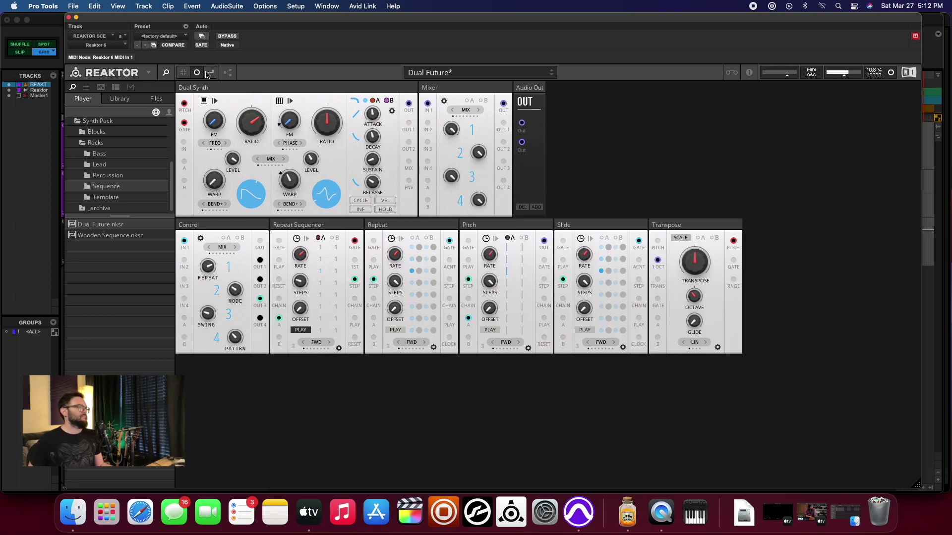
{"action": "left_click_drag", "start_coordinate": [233, 338], "coordinate": [207, 173]}
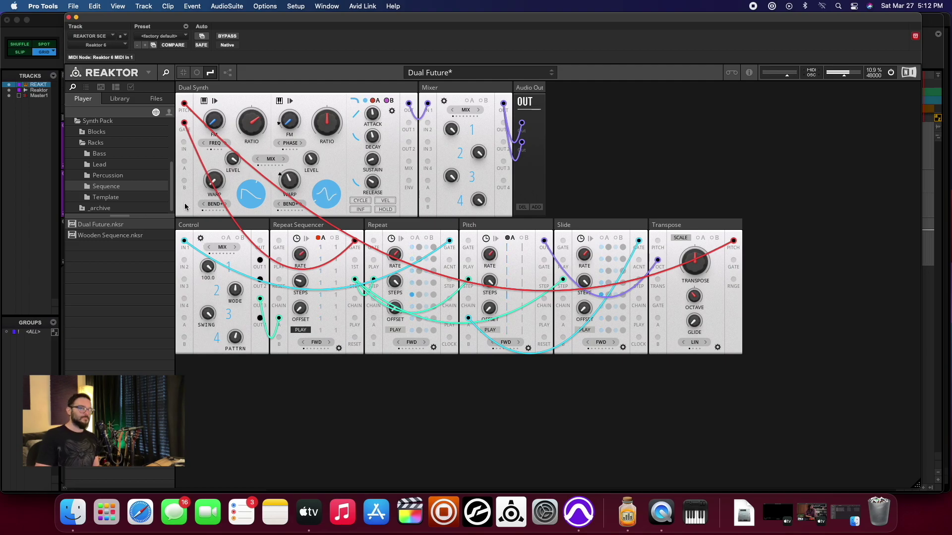
- Load Wooden Sequence.nksr without saving the changes to Dual Future, and set its Transpose to -18
{"action": "left_click", "coordinate": [110, 240]}
{"action": "double_click", "coordinate": [122, 238]}
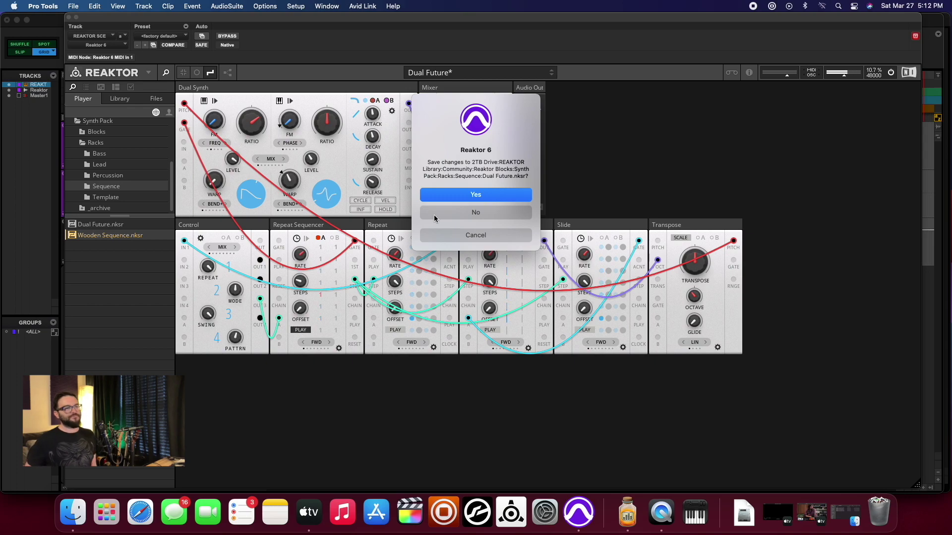
{"action": "left_click", "coordinate": [477, 212]}
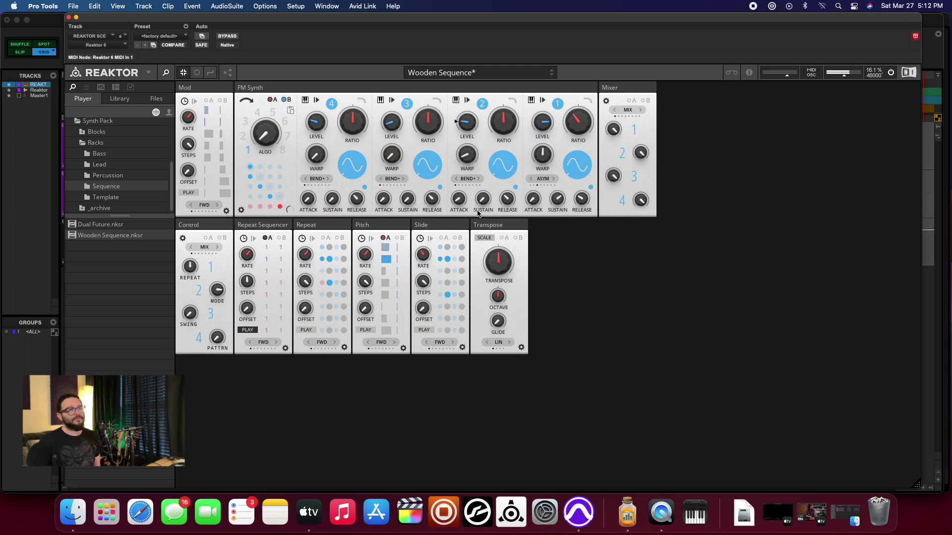
{"action": "left_click_drag", "start_coordinate": [500, 264], "coordinate": [506, 303]}
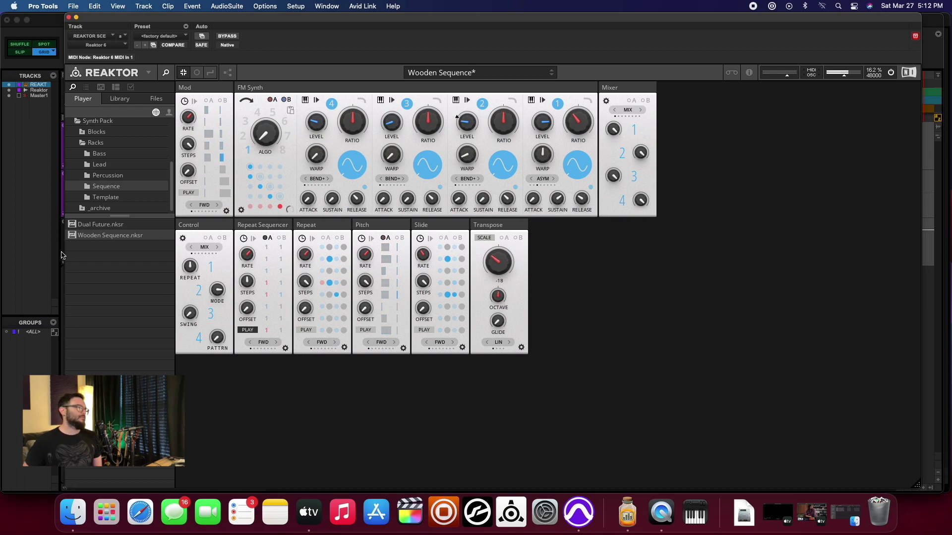
- Load Can You Manipulate.nksr from the Sampling Pack's Experimental racks without saving the changes to Wooden Sequence
{"action": "left_click", "coordinate": [86, 143]}
{"action": "left_click", "coordinate": [85, 177]}
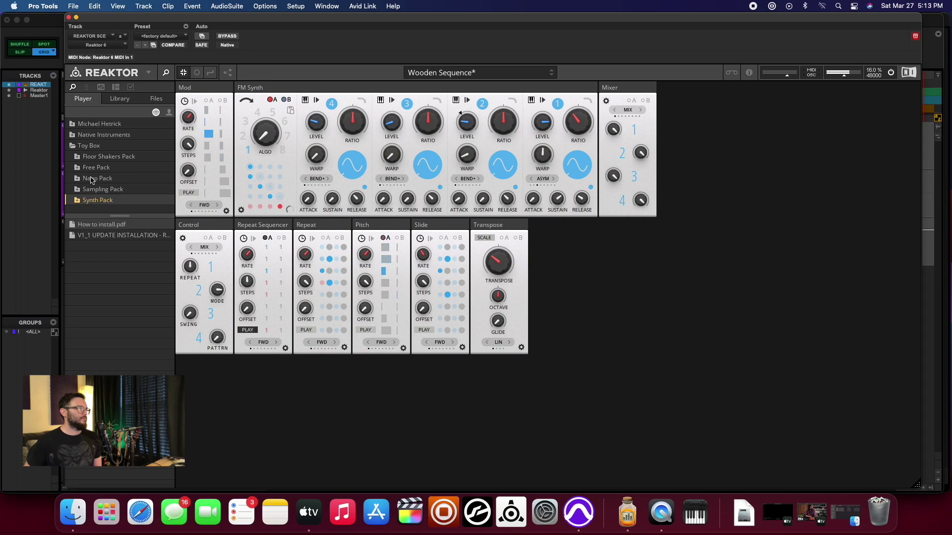
{"action": "left_click", "coordinate": [85, 190]}
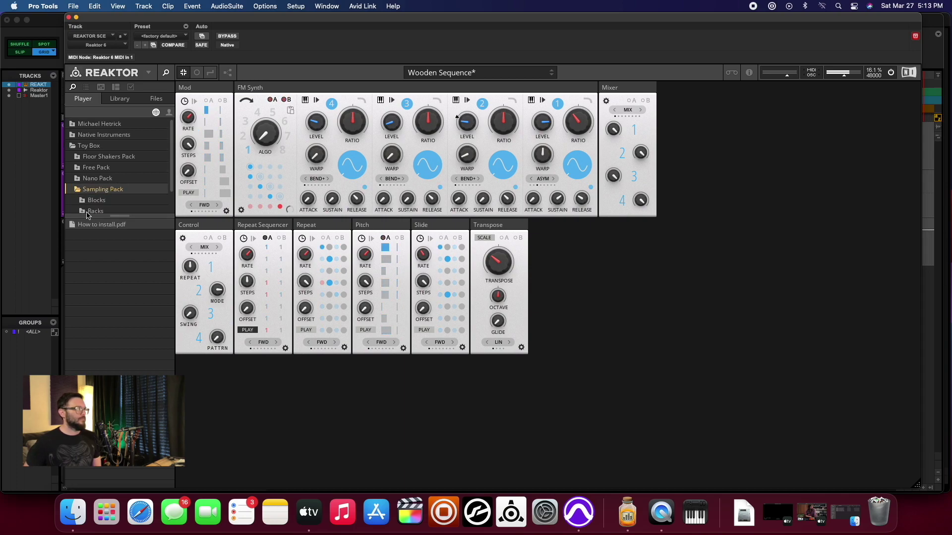
{"action": "left_click", "coordinate": [89, 211]}
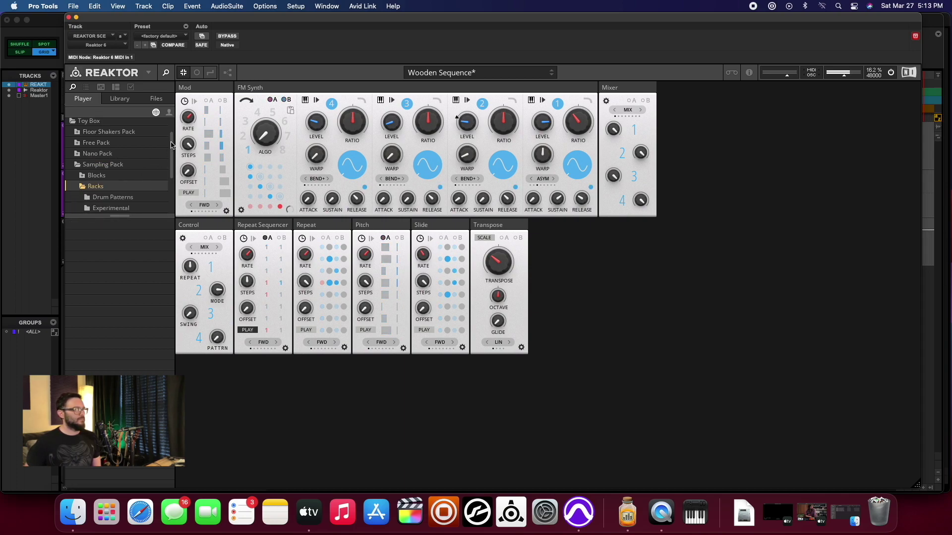
{"action": "scroll", "coordinate": [170, 149], "scroll_direction": "down", "scroll_amount": 3}
{"action": "left_click", "coordinate": [113, 143]}
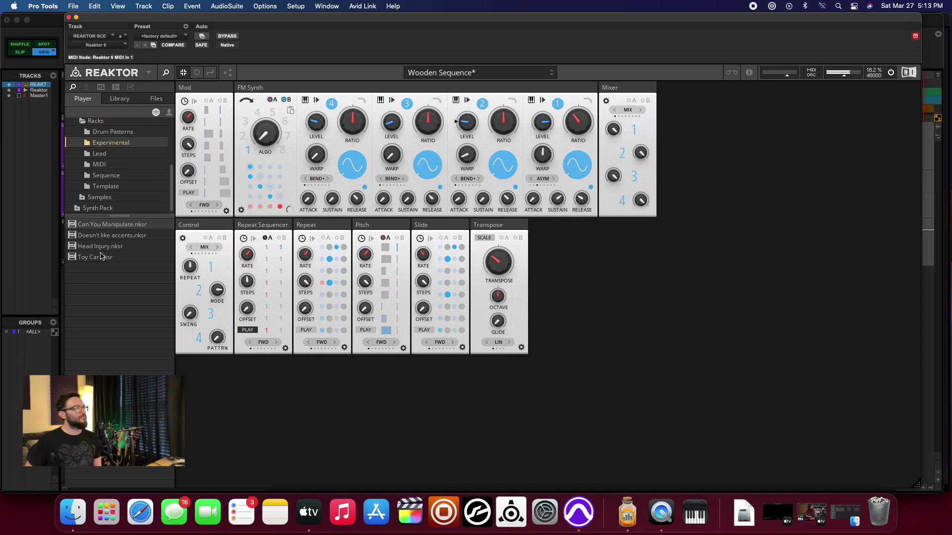
{"action": "left_click", "coordinate": [127, 226]}
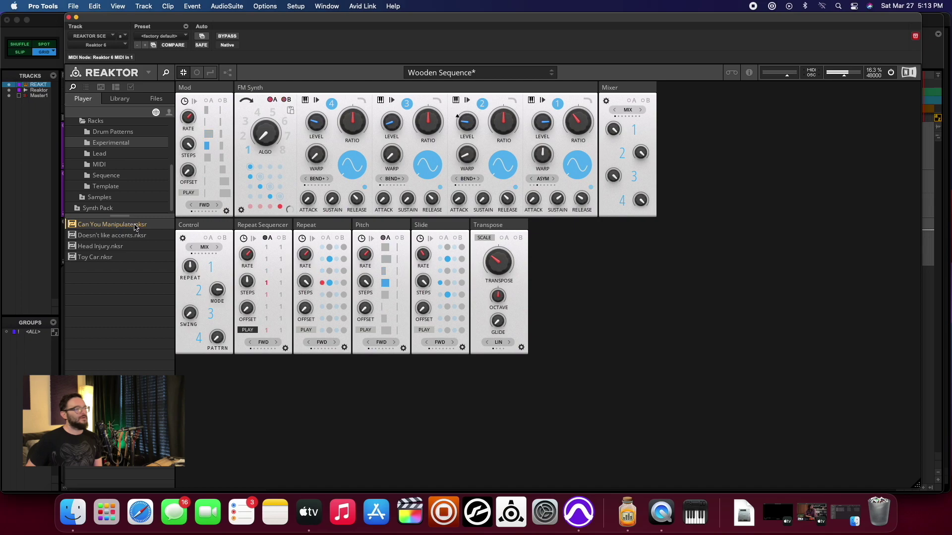
{"action": "double_click", "coordinate": [135, 225]}
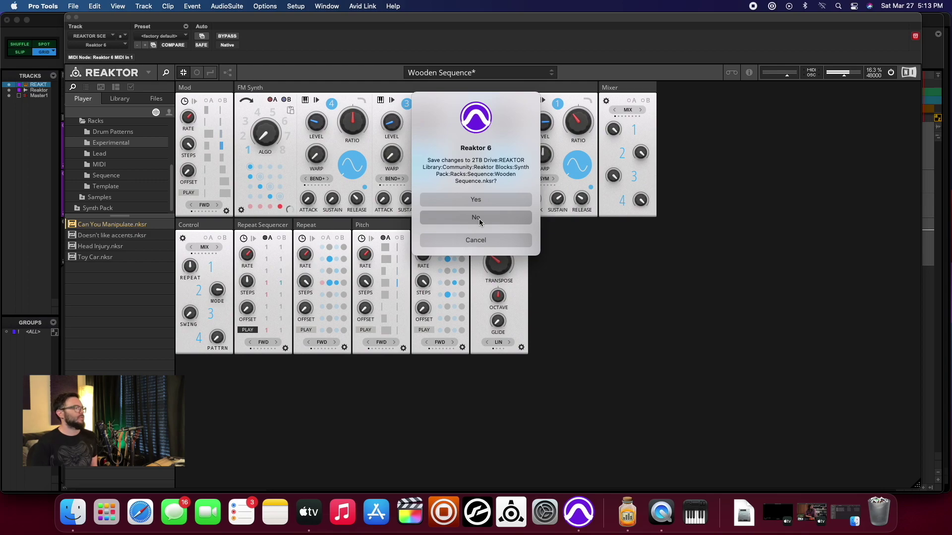
{"action": "left_click", "coordinate": [476, 218]}
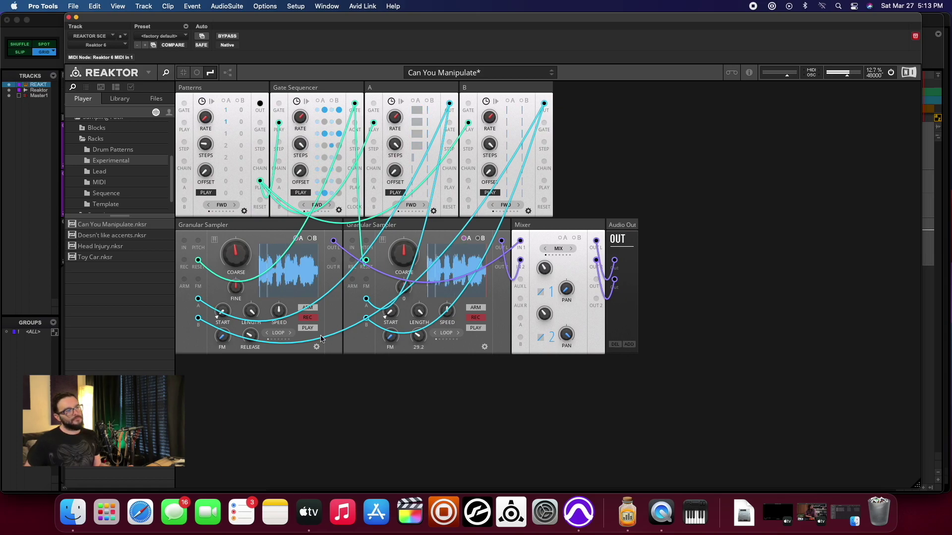
- Change the playback mode of both Granular Samplers from LOOP to RAND
{"action": "mouse_move", "coordinate": [303, 127]}
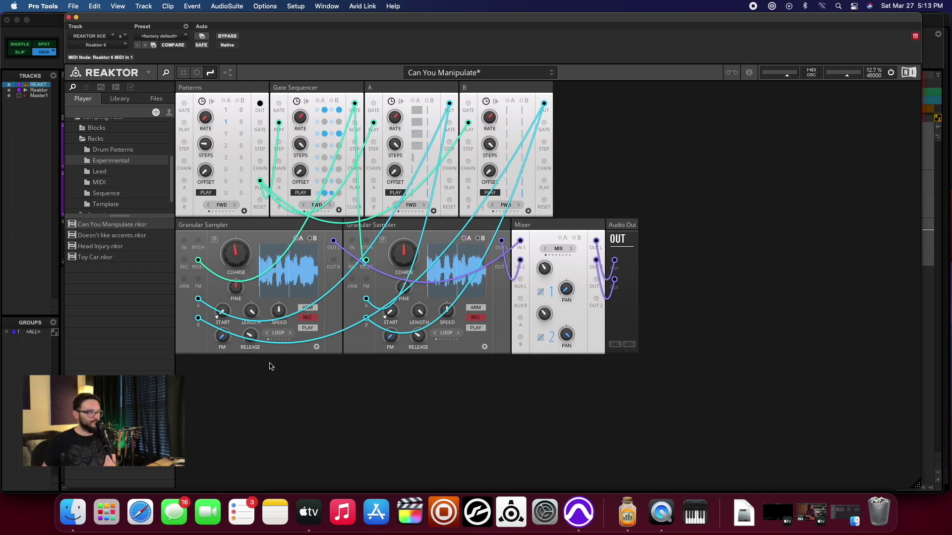
{"action": "left_click", "coordinate": [290, 333]}
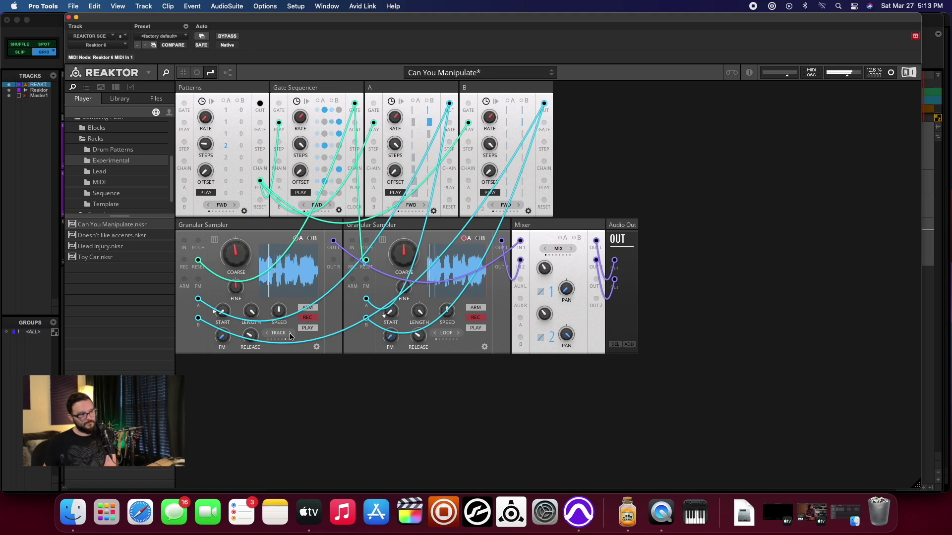
{"action": "left_click", "coordinate": [270, 336]}
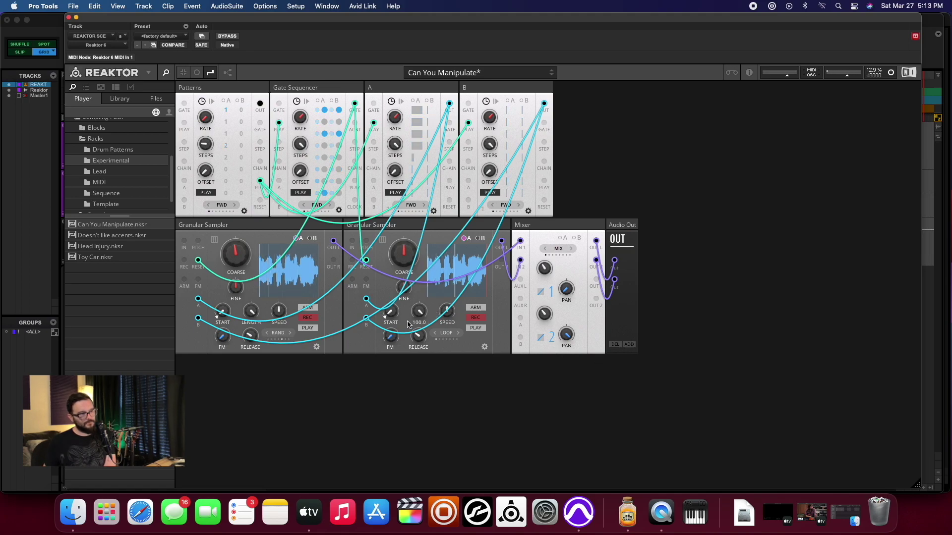
{"action": "left_click", "coordinate": [459, 334]}
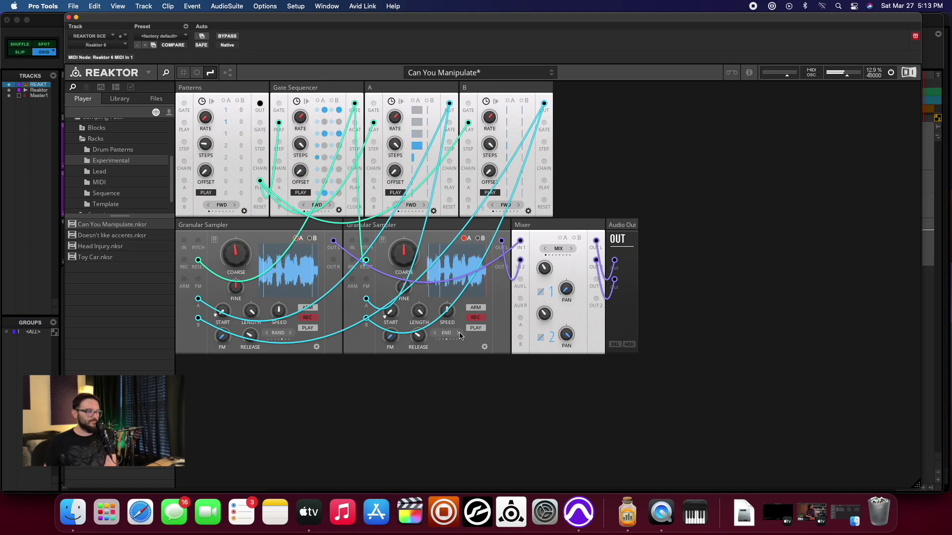
{"action": "left_click", "coordinate": [458, 334]}
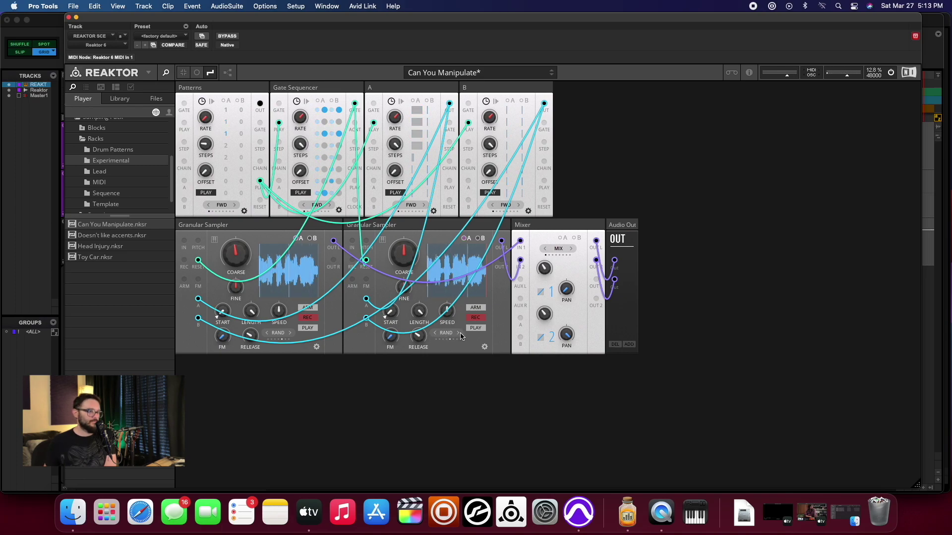
- Load Doesn't like accents.nksr from the Experimental racks without saving the changes to Can You Manipulate
{"action": "left_click", "coordinate": [101, 235]}
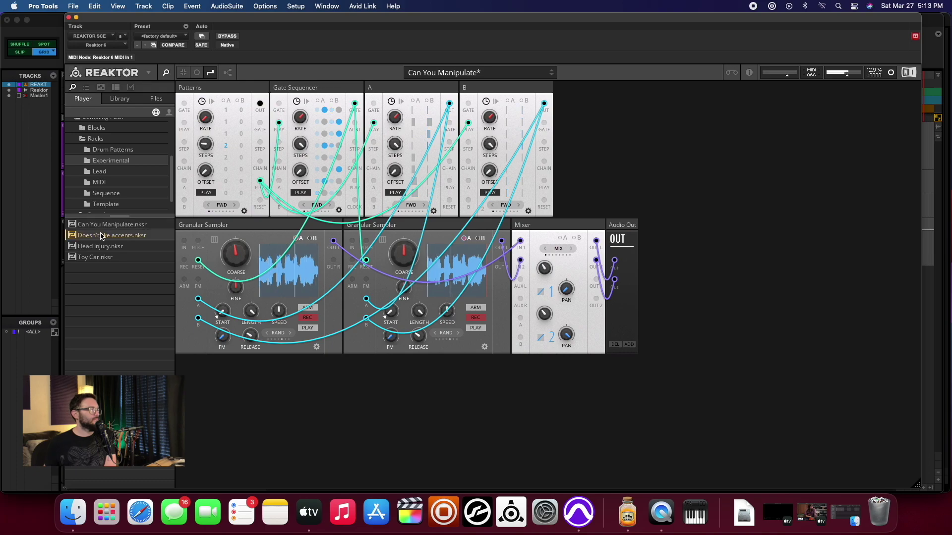
{"action": "double_click", "coordinate": [107, 236]}
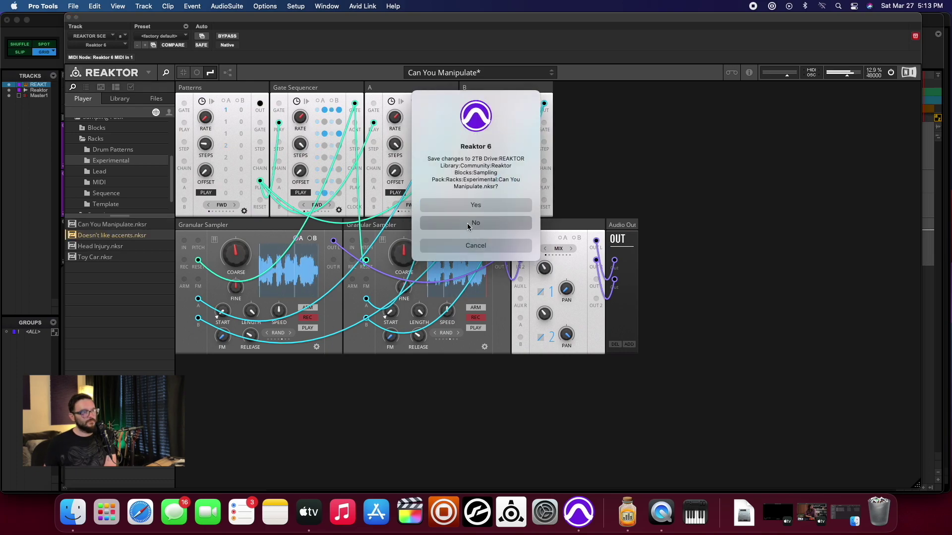
{"action": "left_click", "coordinate": [527, 248]}
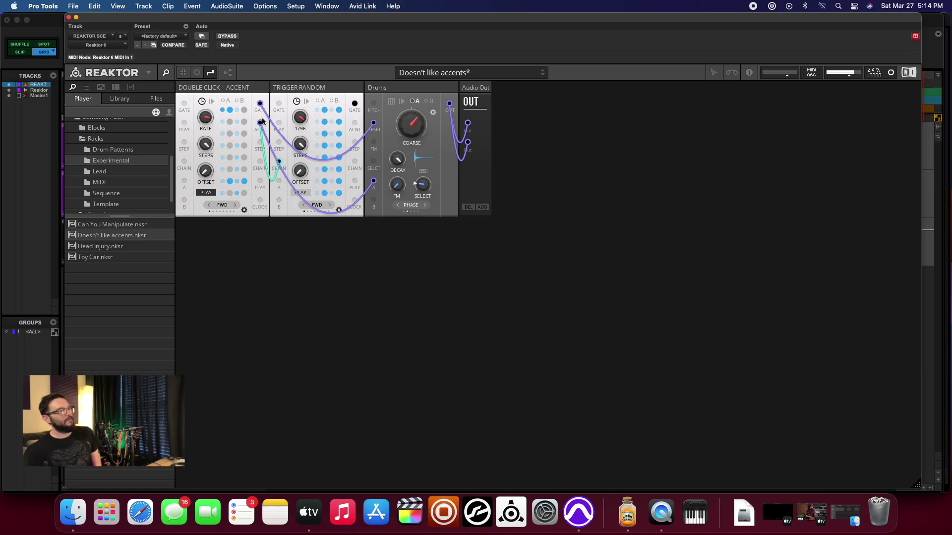
- Lower the Steps of the TRIGGER RANDOM sequencer and set its Offset to 5
{"action": "mouse_move", "coordinate": [406, 115]}
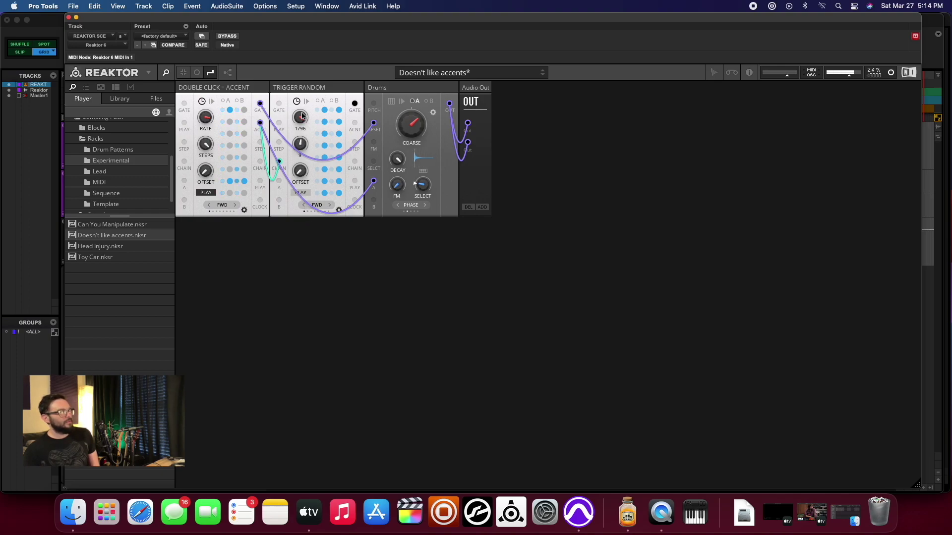
{"action": "left_click_drag", "start_coordinate": [301, 142], "coordinate": [308, 228]}
{"action": "left_click_drag", "start_coordinate": [299, 175], "coordinate": [299, 143]}
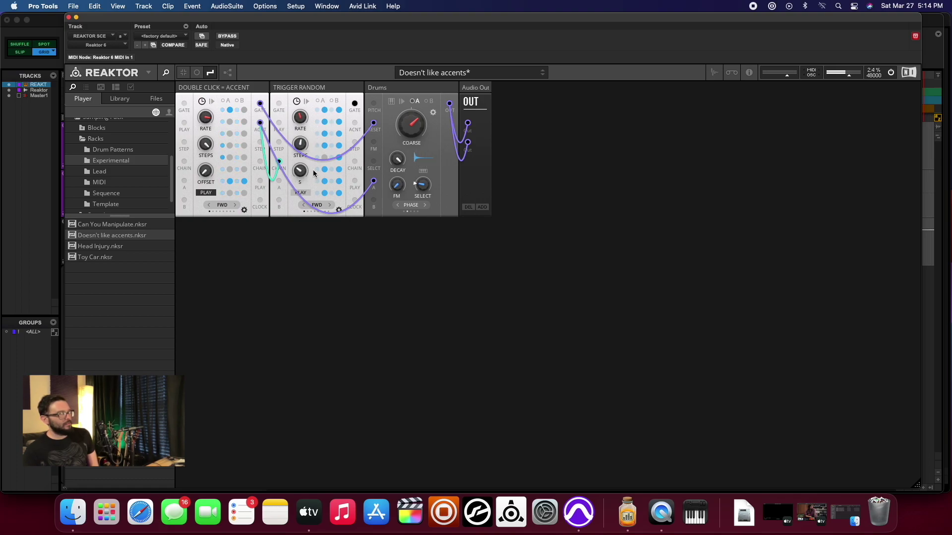
- Load Head Injury.nksr from the Experimental racks without saving the changes to Doesn't like accents
{"action": "left_click", "coordinate": [91, 250]}
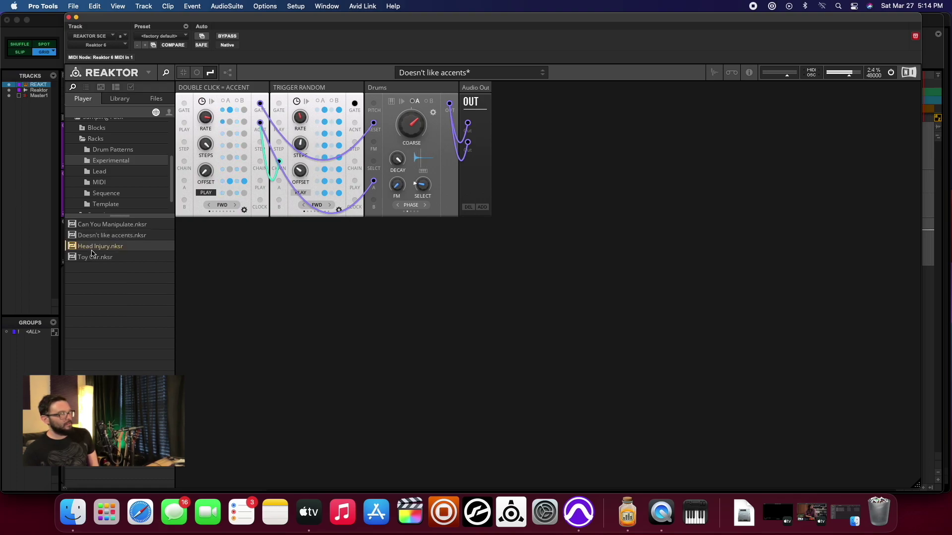
{"action": "double_click", "coordinate": [118, 247]}
{"action": "left_click", "coordinate": [504, 221]}
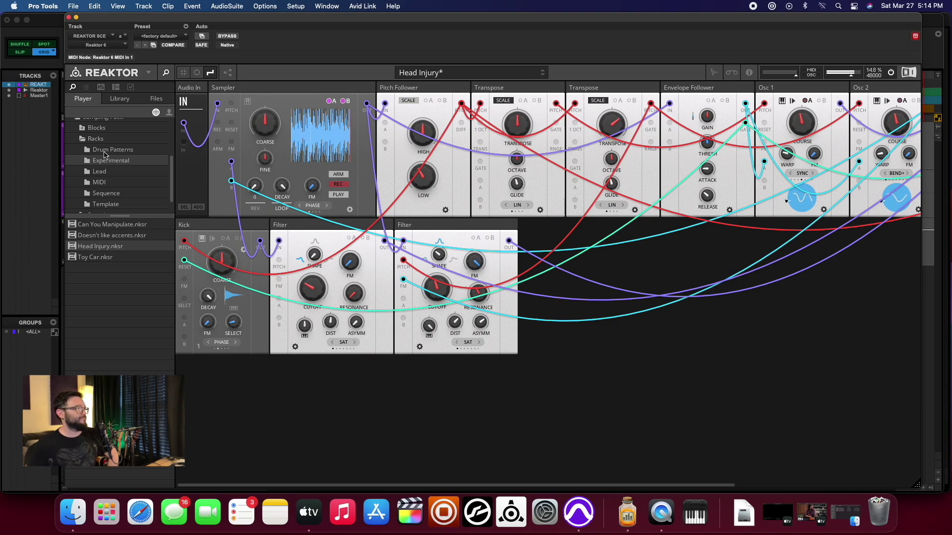
- Collapse the Sampling Pack and Toy Box folders in the browser and expand the folder that contains Euro Reakt
{"action": "left_click", "coordinate": [88, 139]}
{"action": "left_click", "coordinate": [82, 164]}
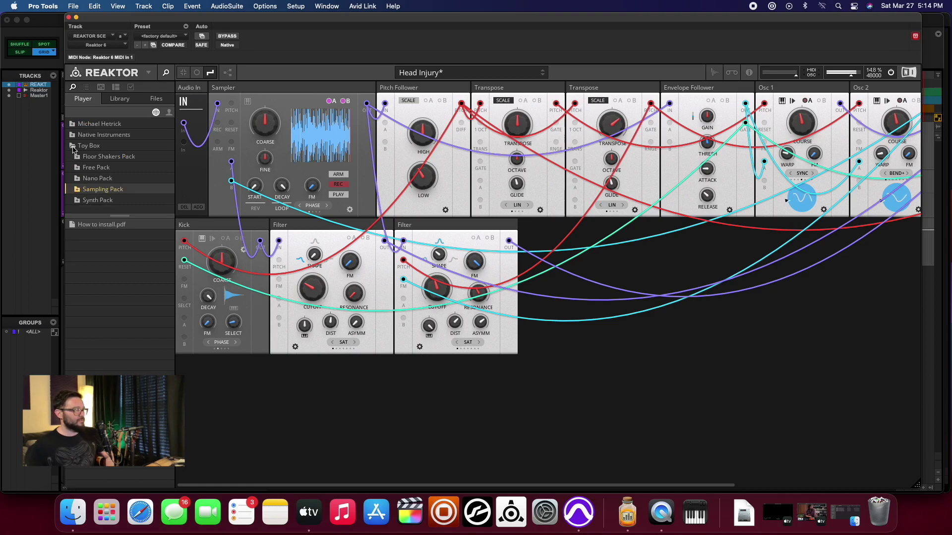
{"action": "left_click", "coordinate": [72, 146]}
{"action": "left_click", "coordinate": [71, 124]}
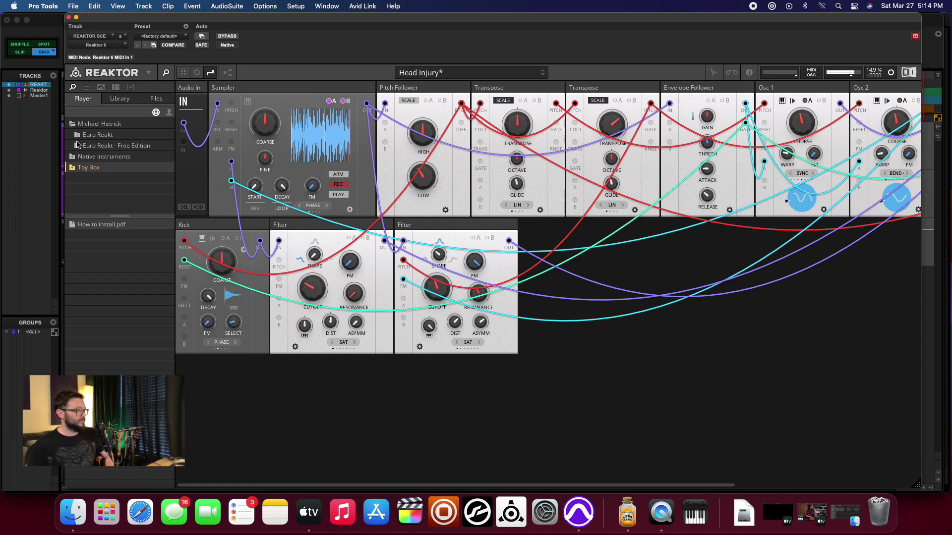
- Open the Sound Generators folder within the Euro Reakt racks
{"action": "left_click", "coordinate": [77, 137]}
{"action": "left_click", "coordinate": [88, 169]}
{"action": "left_click", "coordinate": [82, 167]}
{"action": "scroll", "coordinate": [133, 197], "scroll_direction": "down", "scroll_amount": 1}
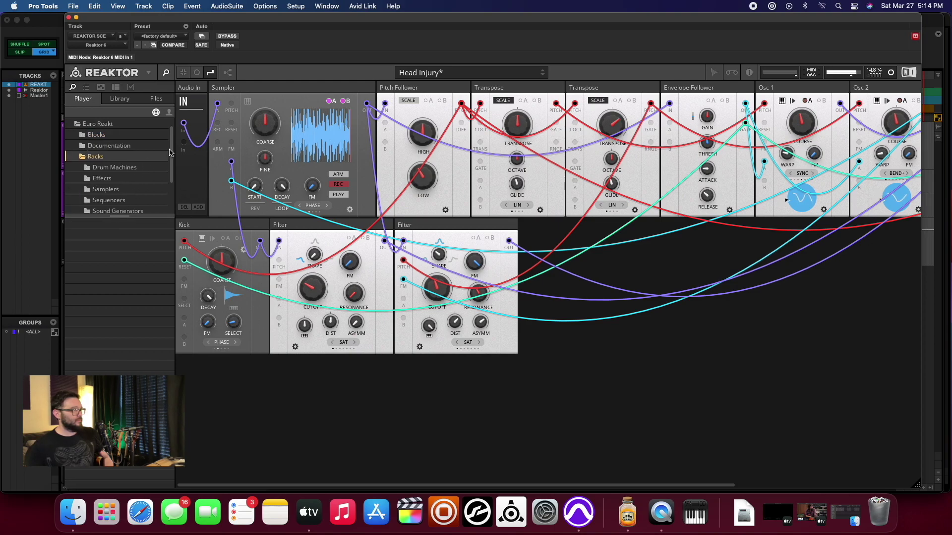
{"action": "scroll", "coordinate": [113, 197], "scroll_direction": "down", "scroll_amount": 3}
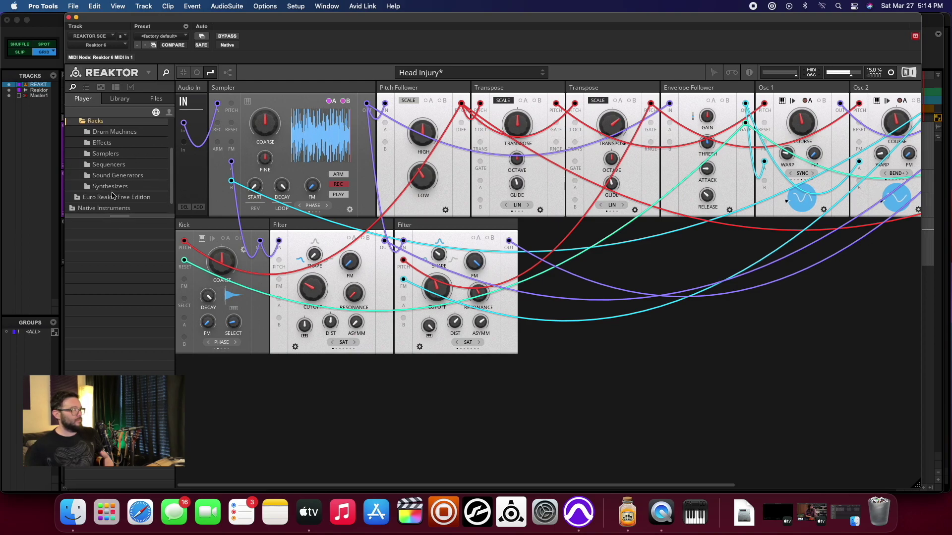
{"action": "left_click", "coordinate": [117, 175]}
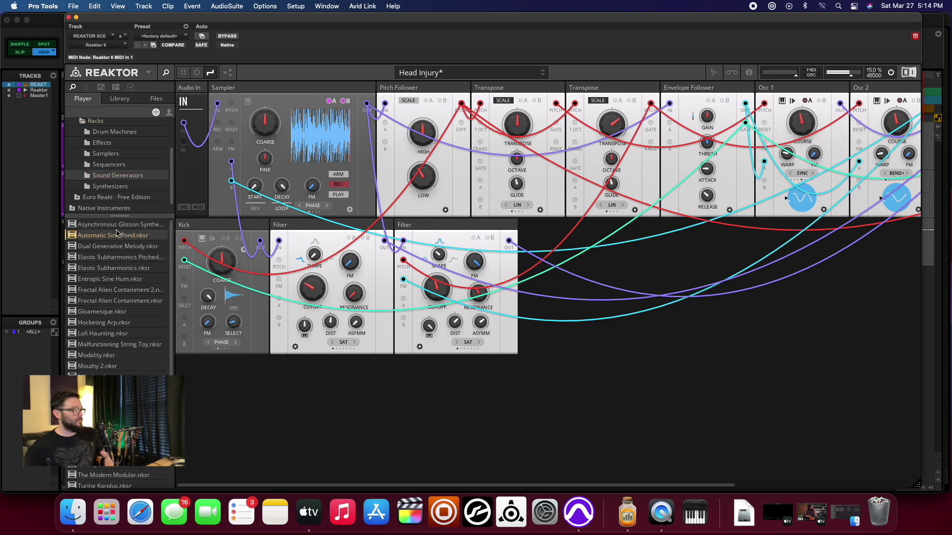
- Load Asynchronous Glisson Synthesis.nksr without saving the changes to Head Injury, and set the Impulse Train frequency to 30.87 Hz
{"action": "double_click", "coordinate": [134, 226]}
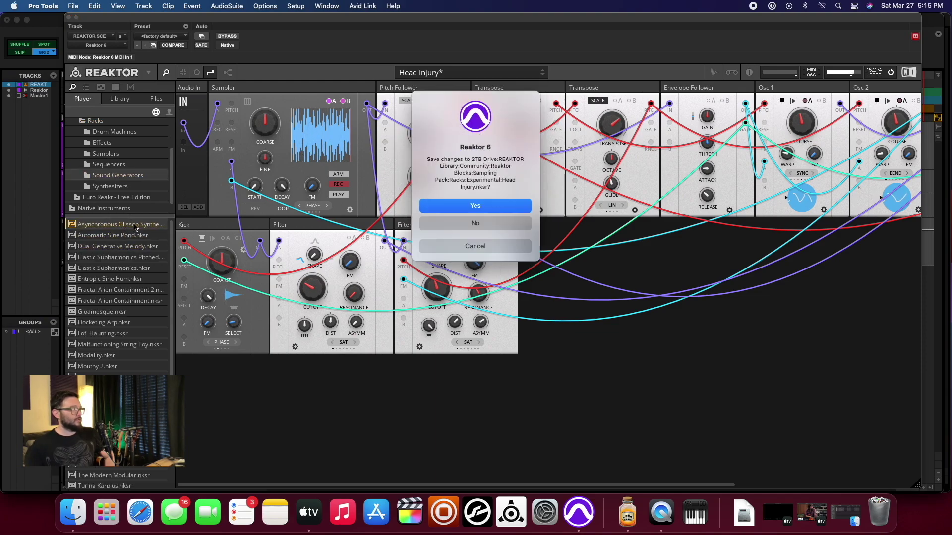
{"action": "left_click", "coordinate": [473, 233]}
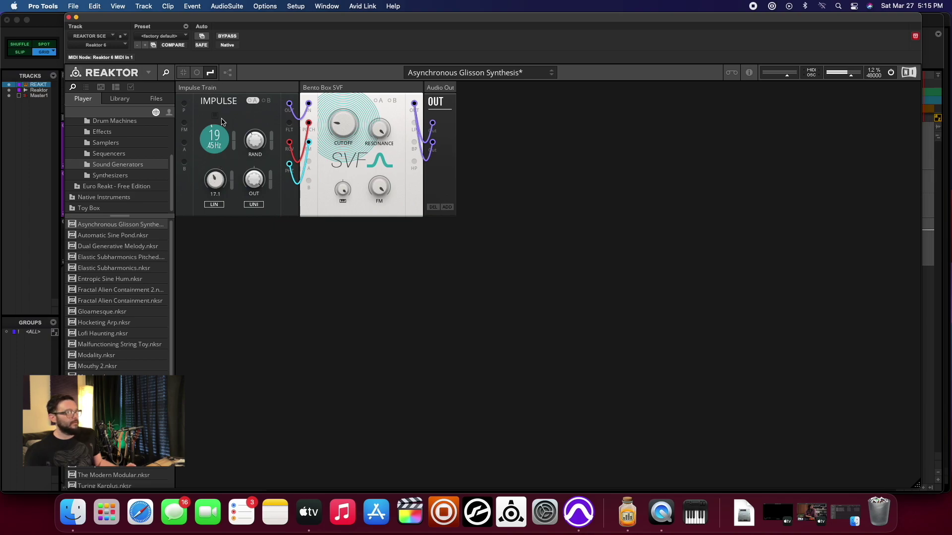
{"action": "mouse_move", "coordinate": [212, 148]}
{"action": "left_mouse_down"}
{"action": "mouse_move", "coordinate": [204, 67]}
{"action": "mouse_move", "coordinate": [222, 135]}
{"action": "left_mouse_up"}
- Load Automatic Sine Pond.nksr without saving the changes to Asynchronous Glisson Synthesis
{"action": "double_click", "coordinate": [108, 236]}
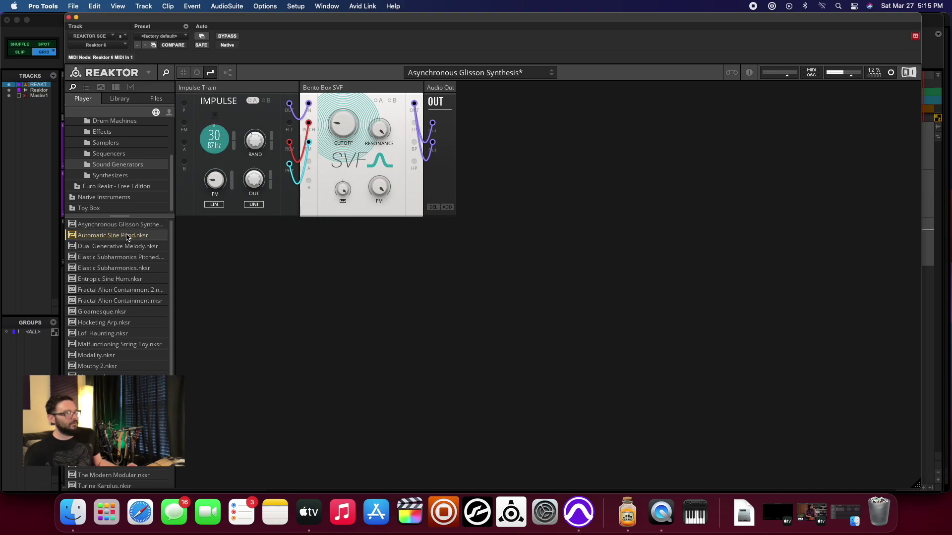
{"action": "left_click", "coordinate": [475, 224]}
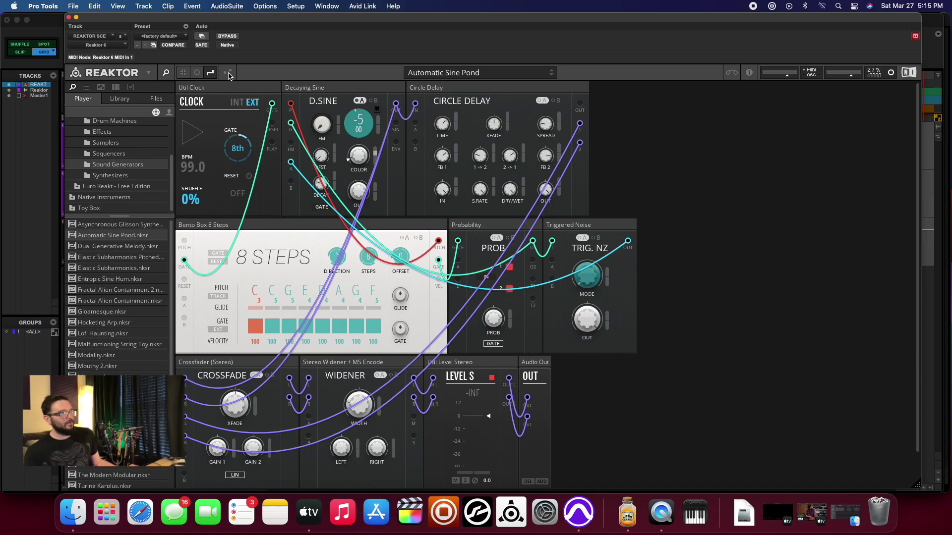
- Start playback and switch off the gate of the eighth step in the Bento Box 8 Steps sequencer
{"action": "key", "text": "space"}
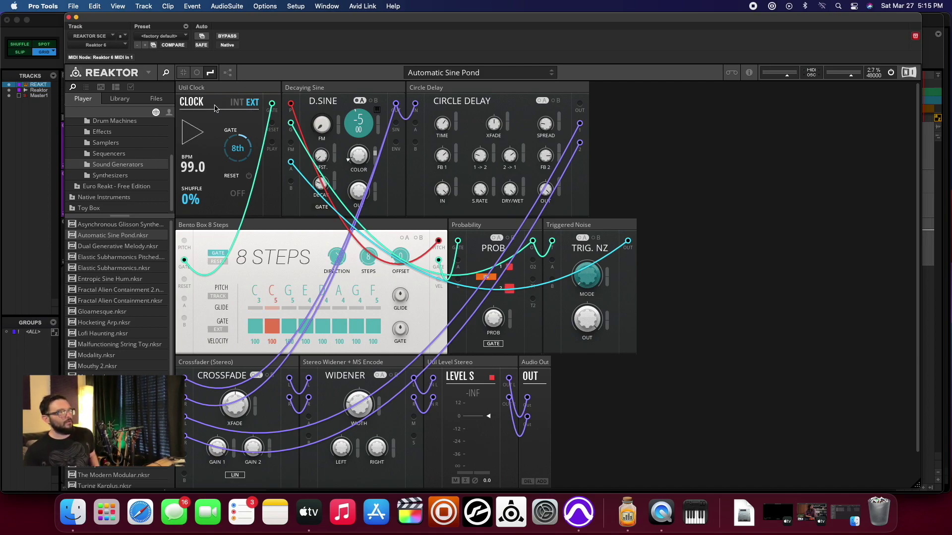
{"action": "left_click", "coordinate": [372, 326]}
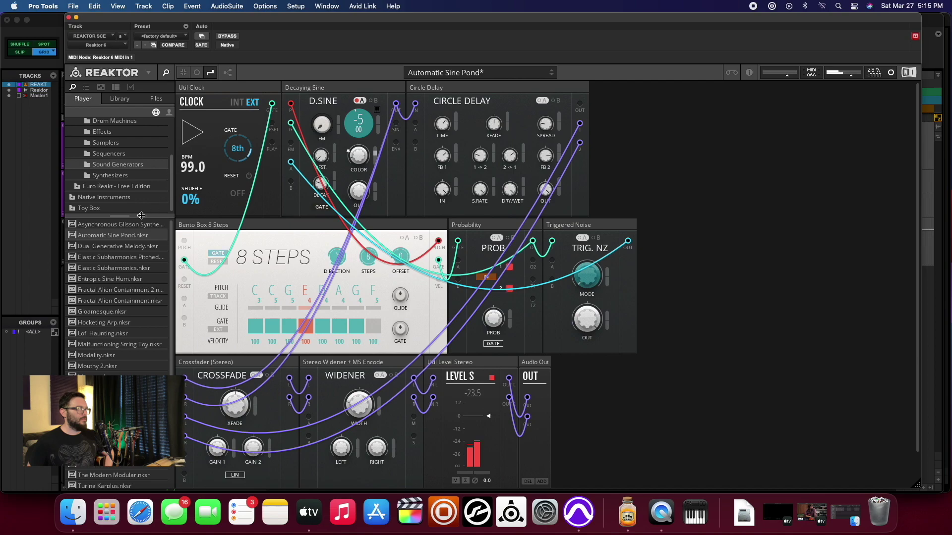
- Load Dual Generative Melody.nksr without saving the changes to Automatic Sine Pond
{"action": "left_click", "coordinate": [117, 247]}
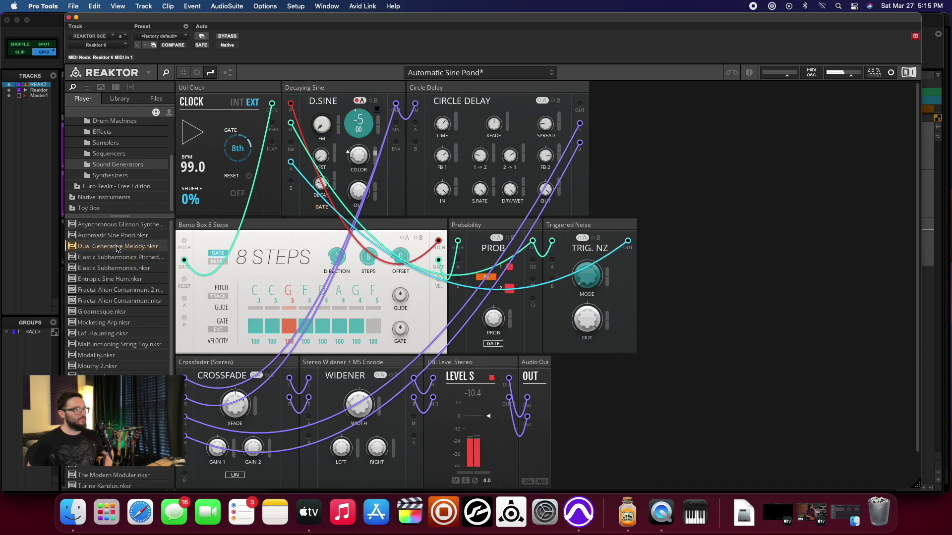
{"action": "double_click", "coordinate": [118, 247]}
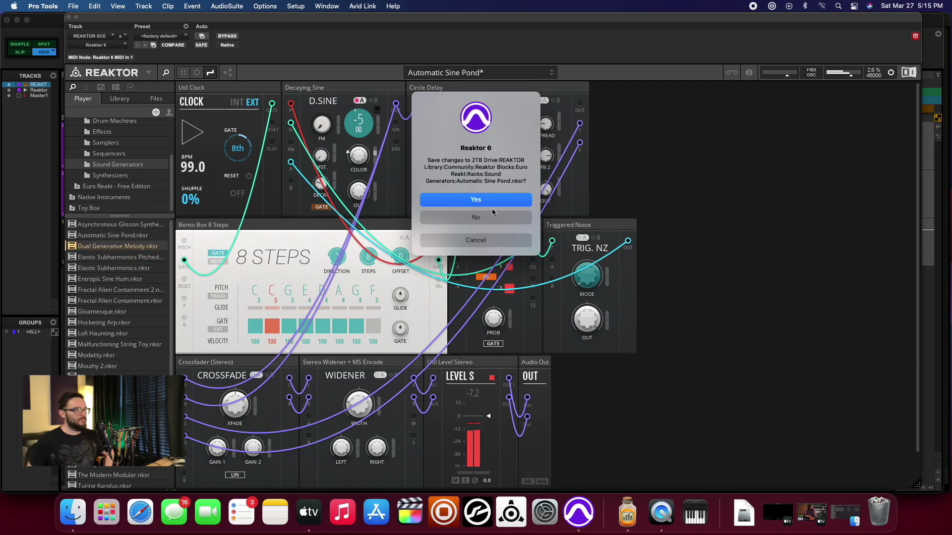
{"action": "left_click", "coordinate": [470, 222]}
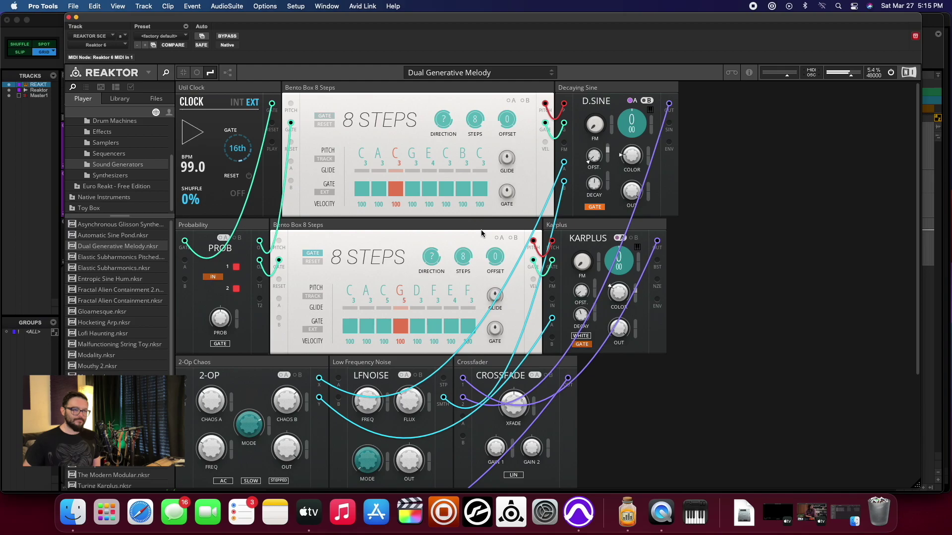
- Cycle the meter colour of the Util Level Stereo block through green and blue to purple
{"action": "scroll", "coordinate": [453, 232], "scroll_direction": "down", "scroll_amount": 5}
{"action": "scroll", "coordinate": [453, 234], "scroll_direction": "up", "scroll_amount": 5}
{"action": "scroll", "coordinate": [453, 234], "scroll_direction": "down", "scroll_amount": 5}
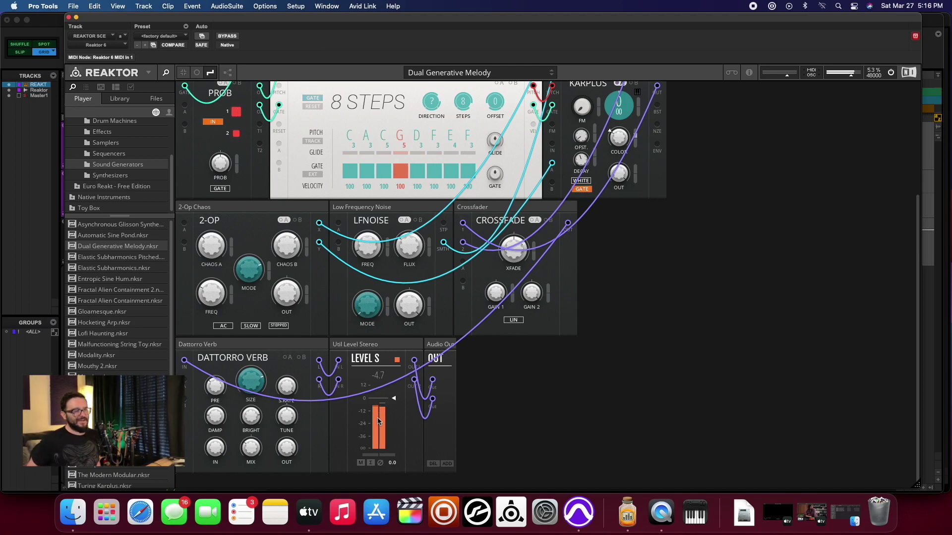
{"action": "left_click", "coordinate": [396, 360]}
{"action": "left_click", "coordinate": [395, 359]}
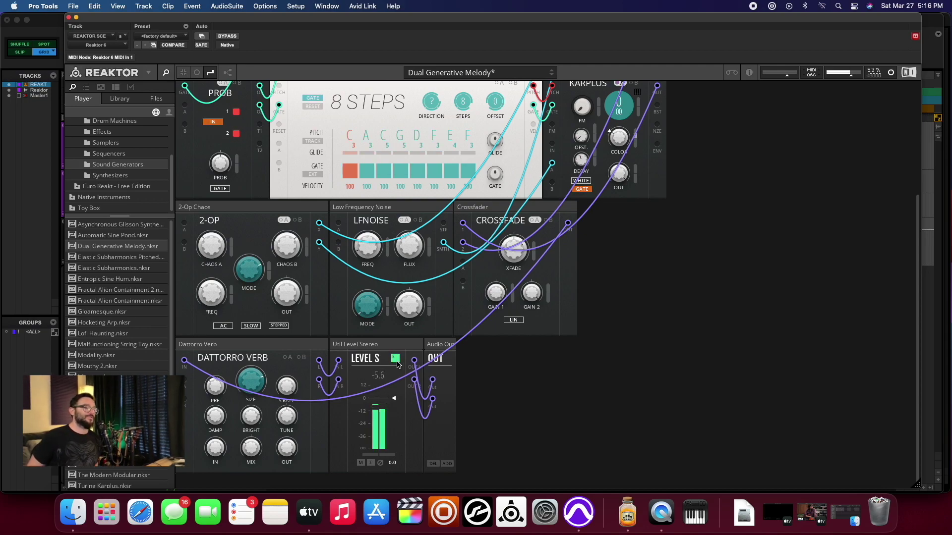
{"action": "left_click", "coordinate": [396, 360]}
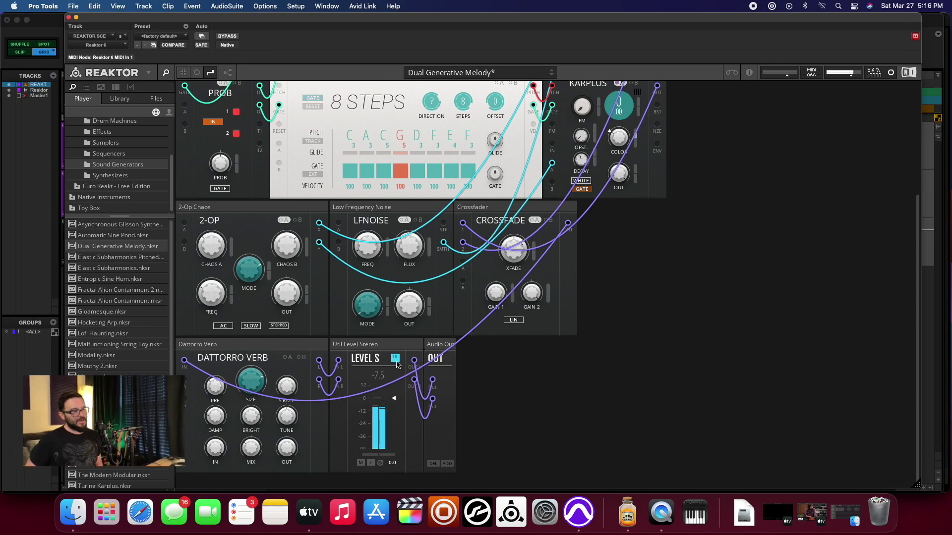
{"action": "left_click", "coordinate": [396, 359]}
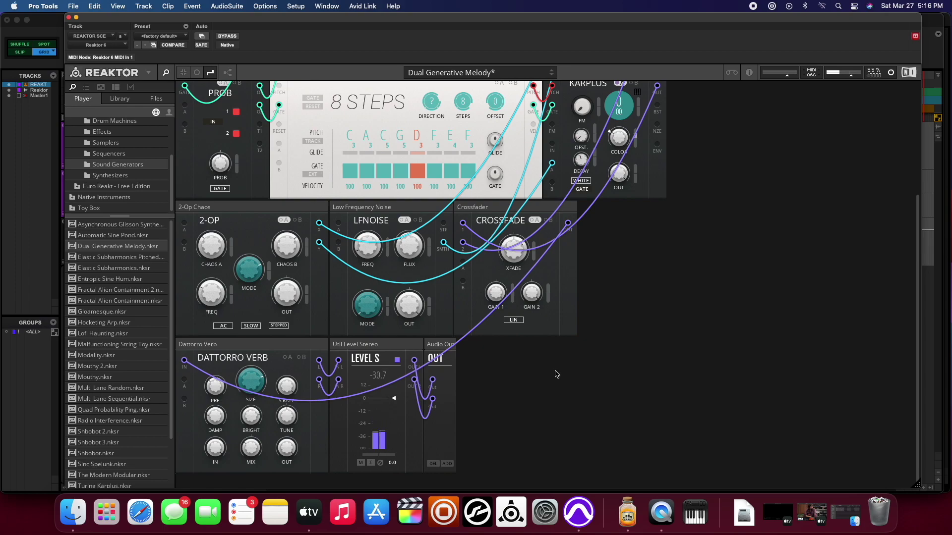
- Load Multi Lane Random.nksr without saving the changes to Dual Generative Melody
{"action": "left_click", "coordinate": [113, 389]}
{"action": "left_click", "coordinate": [114, 390]}
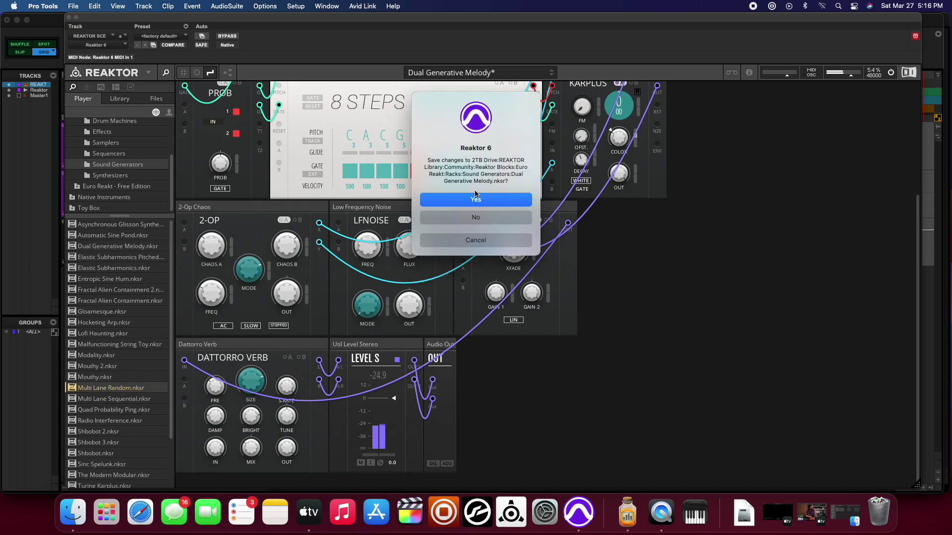
{"action": "left_click", "coordinate": [471, 221]}
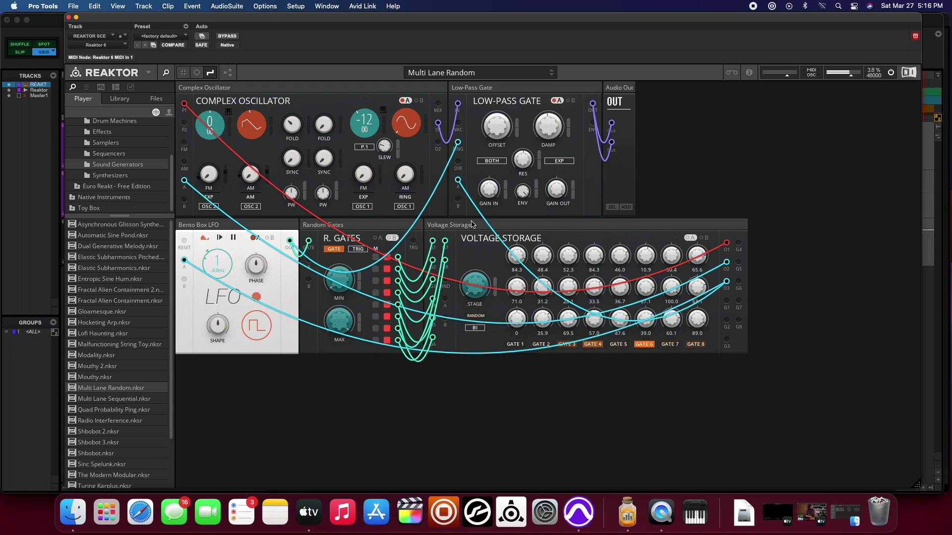
- Adjust the Voltage Storage block's Stage knob, and set the Low-Pass Gate's Damp to 62.3 and vary its Offset
{"action": "mouse_move", "coordinate": [471, 283]}
{"action": "left_mouse_down"}
{"action": "mouse_move", "coordinate": [472, 192]}
{"action": "mouse_move", "coordinate": [454, 288]}
{"action": "left_mouse_up"}
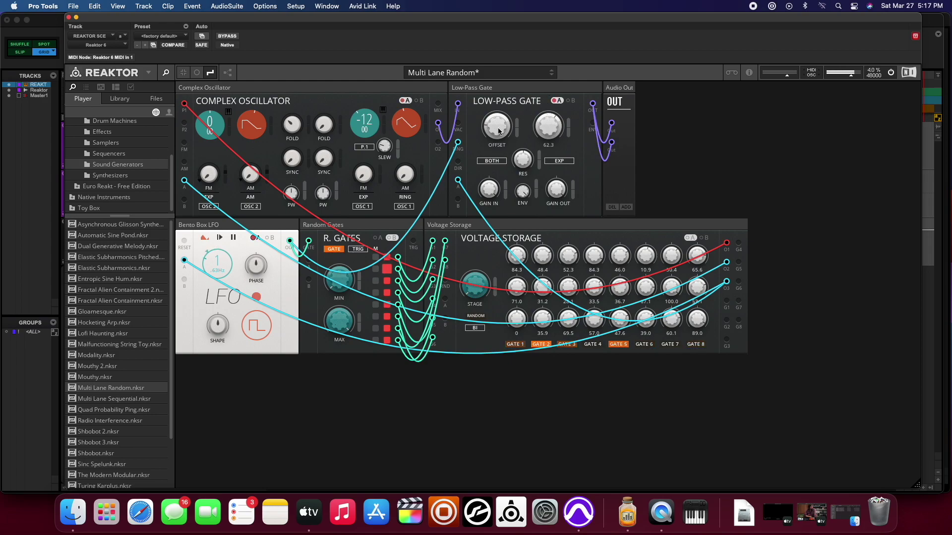
{"action": "left_click_drag", "start_coordinate": [484, 140], "coordinate": [503, 141]}
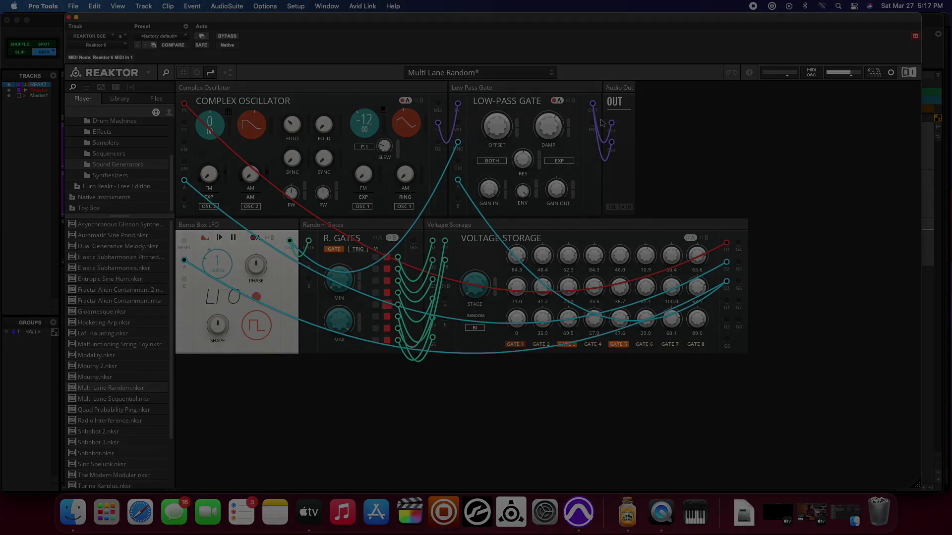
- Close the Reaktor 6 plug-in window to return to the Edit window
{"action": "left_click", "coordinate": [55, 19]}
{"action": "left_click", "coordinate": [70, 24]}
{"action": "left_click", "coordinate": [68, 17]}
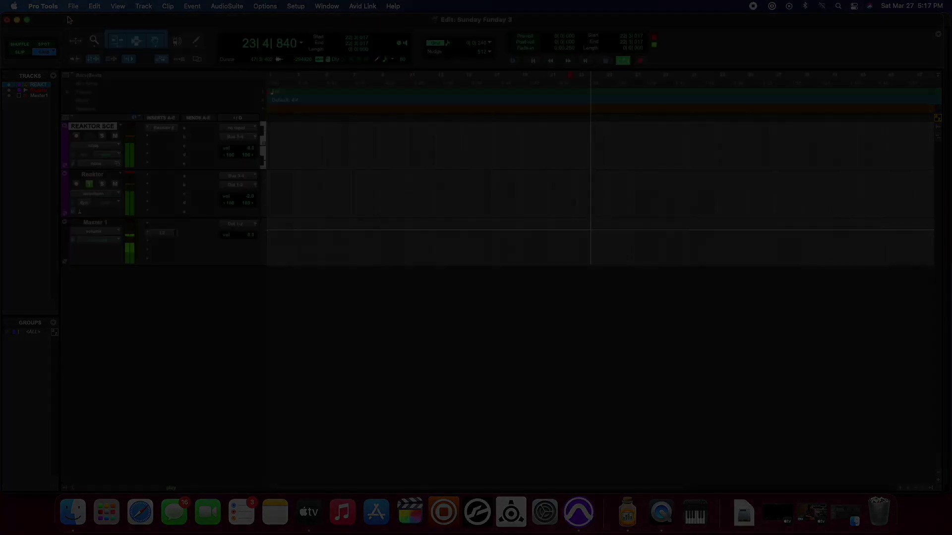